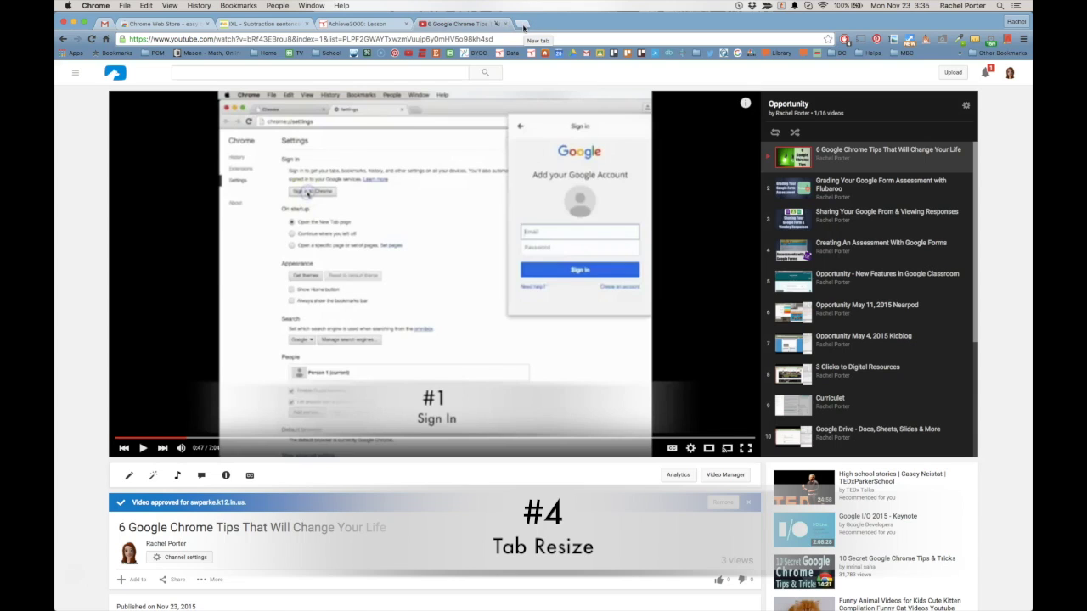
Open the browser's Settings page in a new tab
{"action": "left_click", "coordinate": [523, 26]}
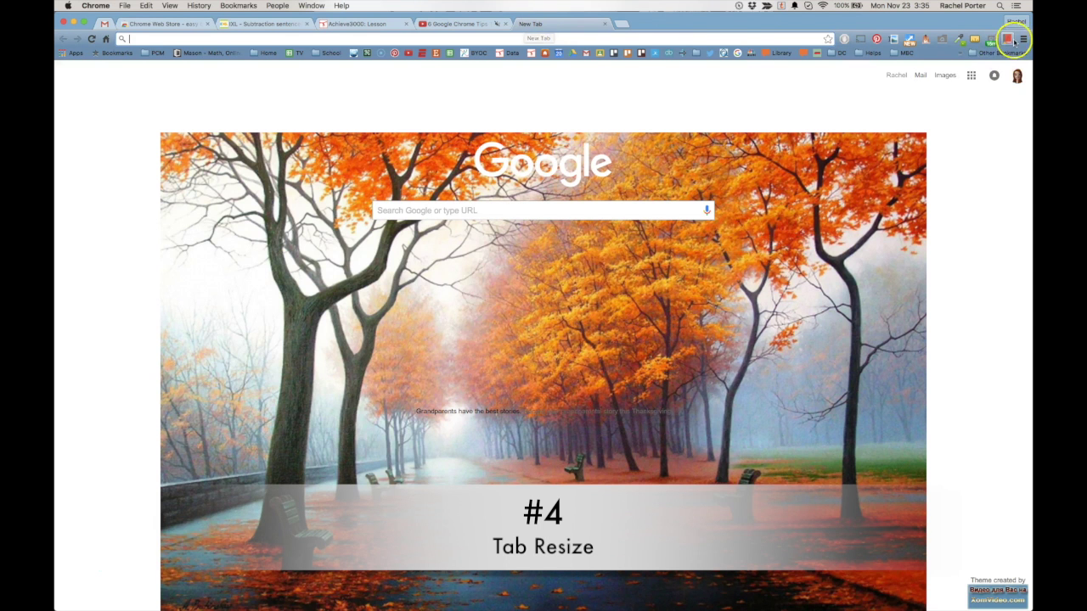
{"action": "left_click", "coordinate": [1022, 39]}
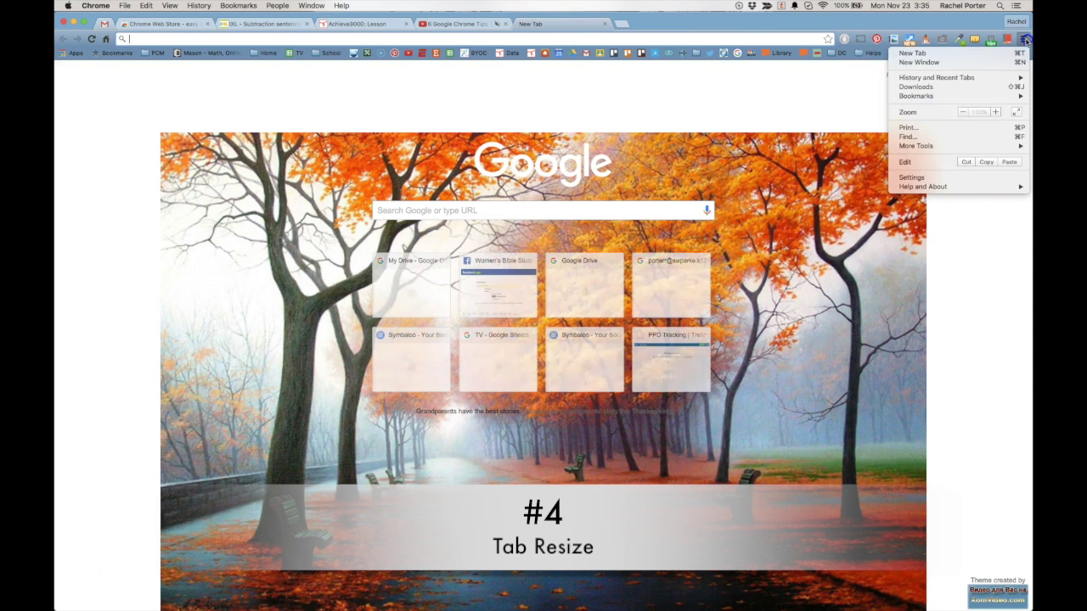
{"action": "left_click", "coordinate": [910, 176]}
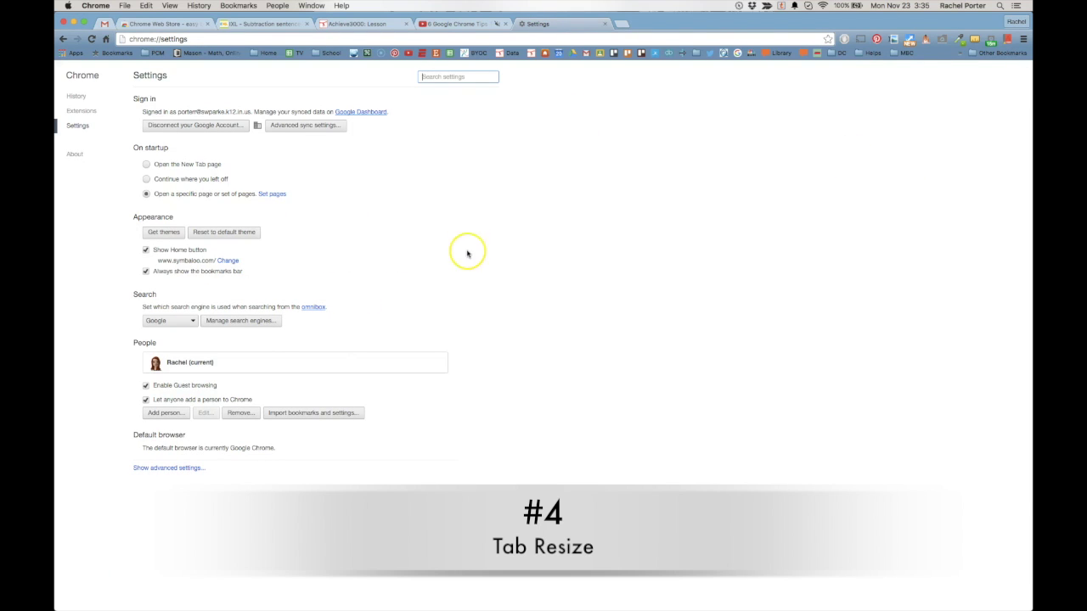
Switch back and forth between the YouTube video tab and the Settings tab, ending on the video
{"action": "left_click", "coordinate": [444, 26]}
{"action": "left_click", "coordinate": [544, 20]}
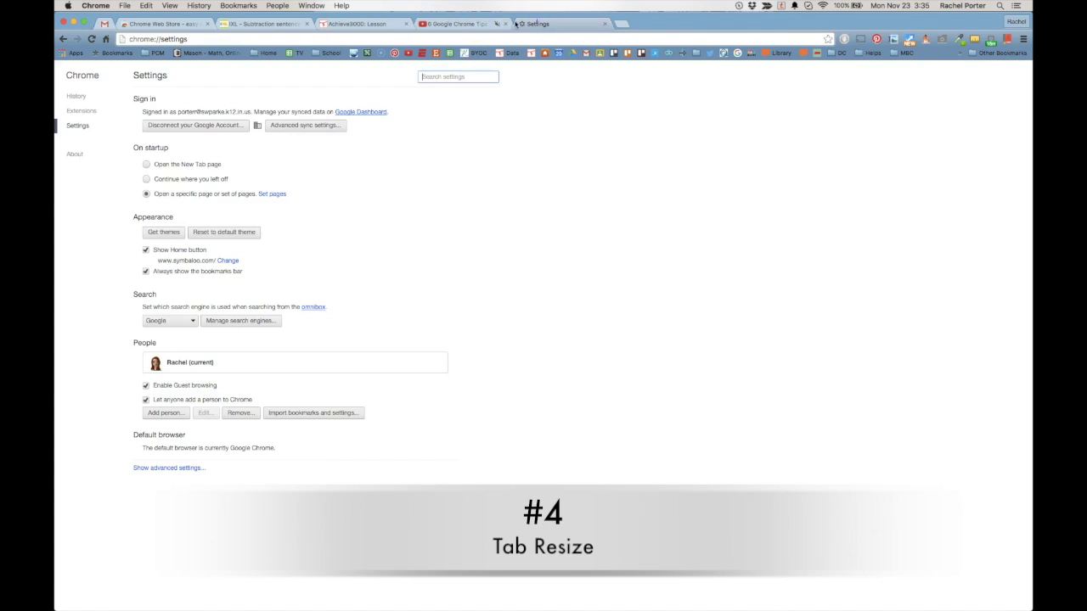
{"action": "left_click", "coordinate": [466, 24]}
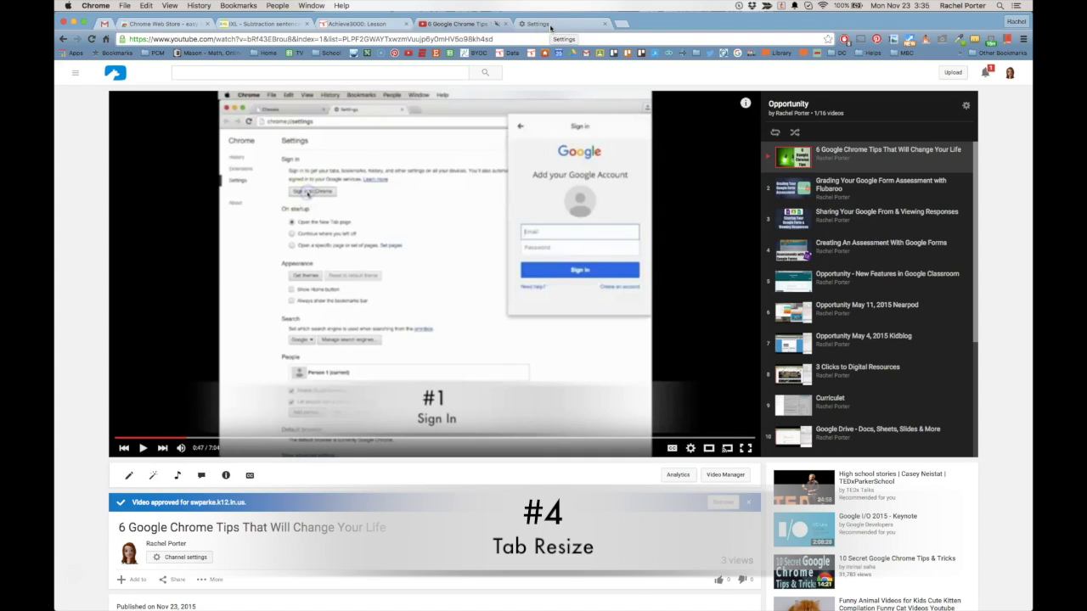
{"action": "left_click", "coordinate": [551, 27]}
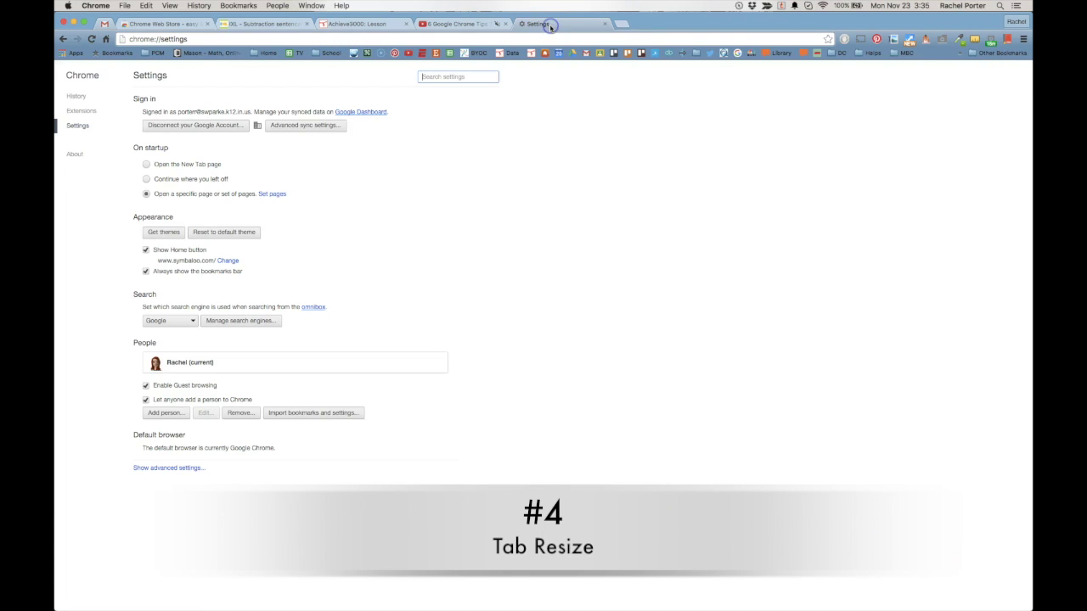
{"action": "left_click", "coordinate": [441, 24]}
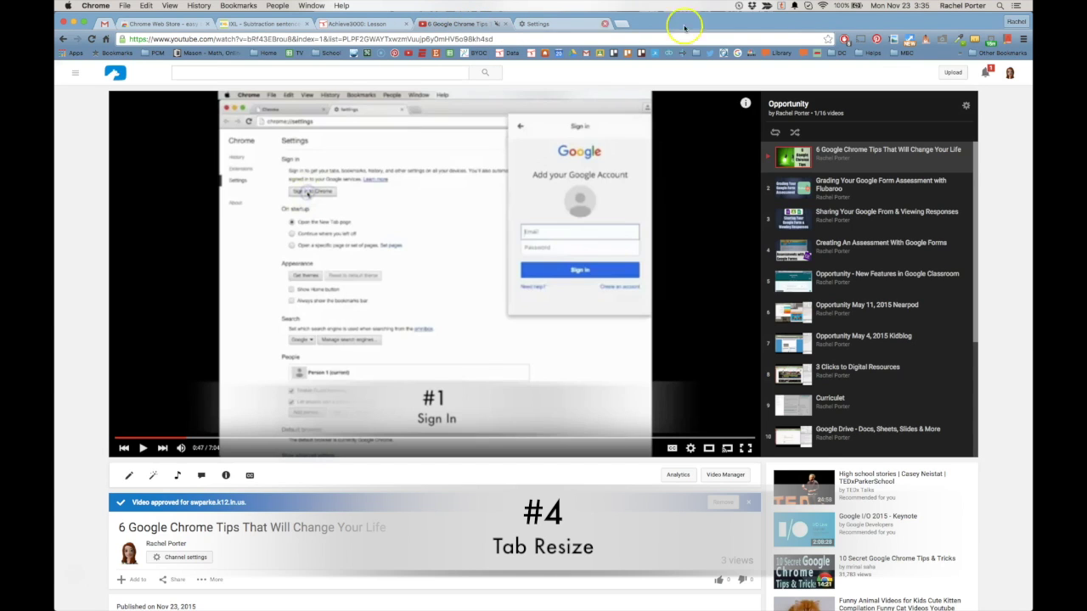
Highlight the 1x2 shortcut in the Tab Resize update notes and split the video and Settings tabs side by side with the 1x2 layout
{"action": "left_click", "coordinate": [909, 39]}
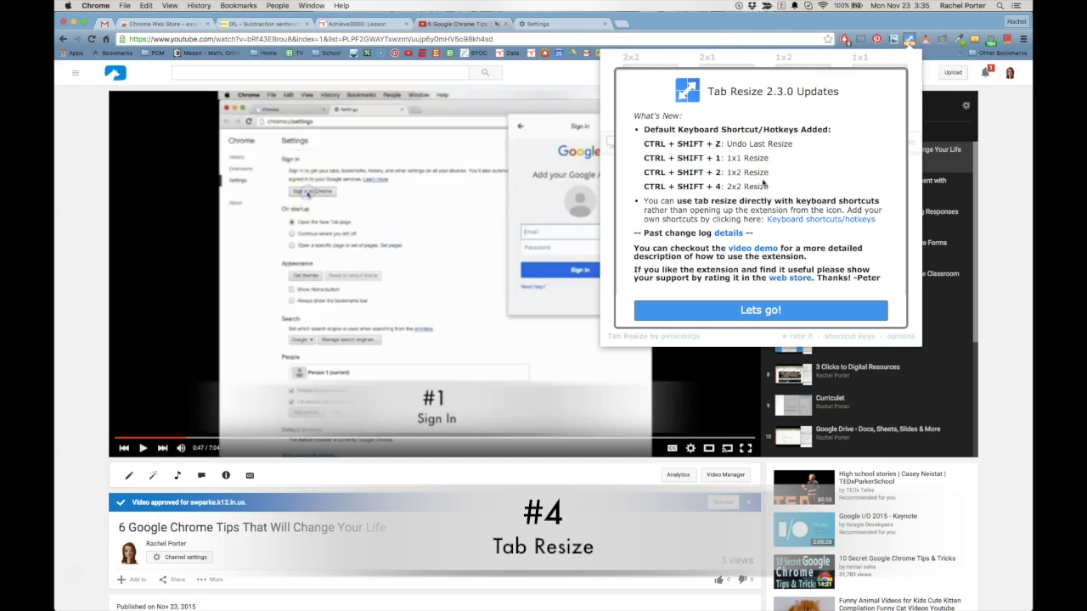
{"action": "left_click_drag", "start_coordinate": [642, 172], "coordinate": [771, 173]}
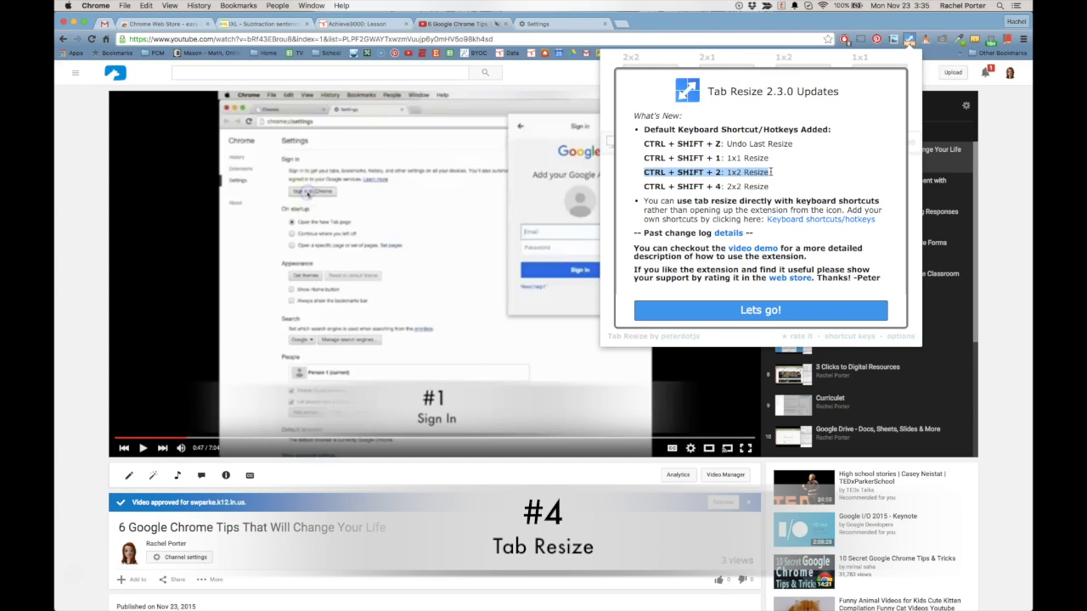
{"action": "left_click", "coordinate": [908, 39]}
{"action": "left_click", "coordinate": [451, 23]}
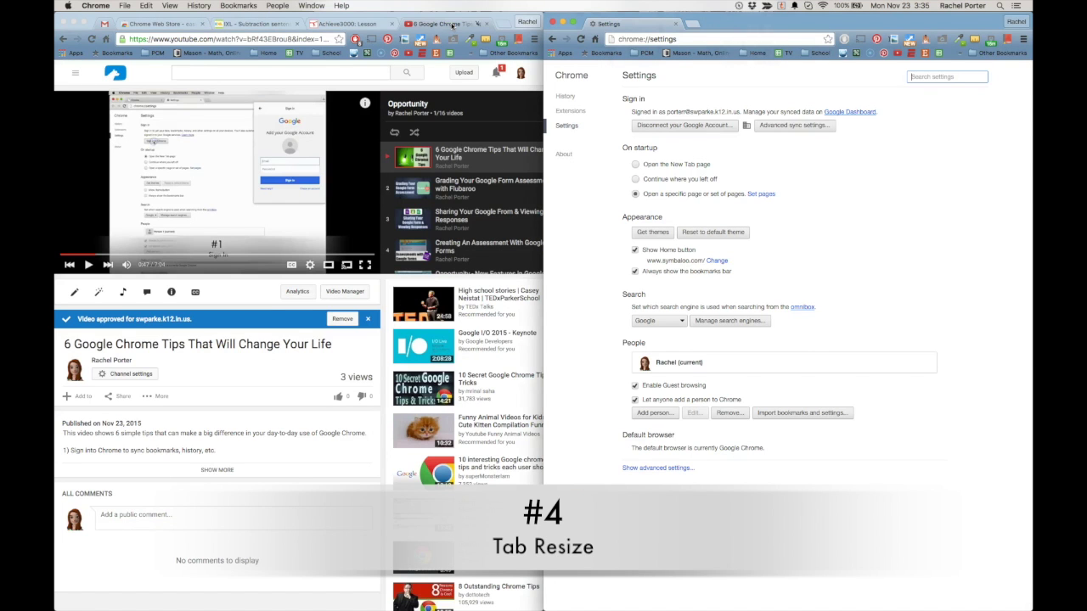
Narrow the YouTube video window slightly, then enlarge it to fill the whole screen
{"action": "left_click_drag", "start_coordinate": [422, 25], "coordinate": [365, 38]}
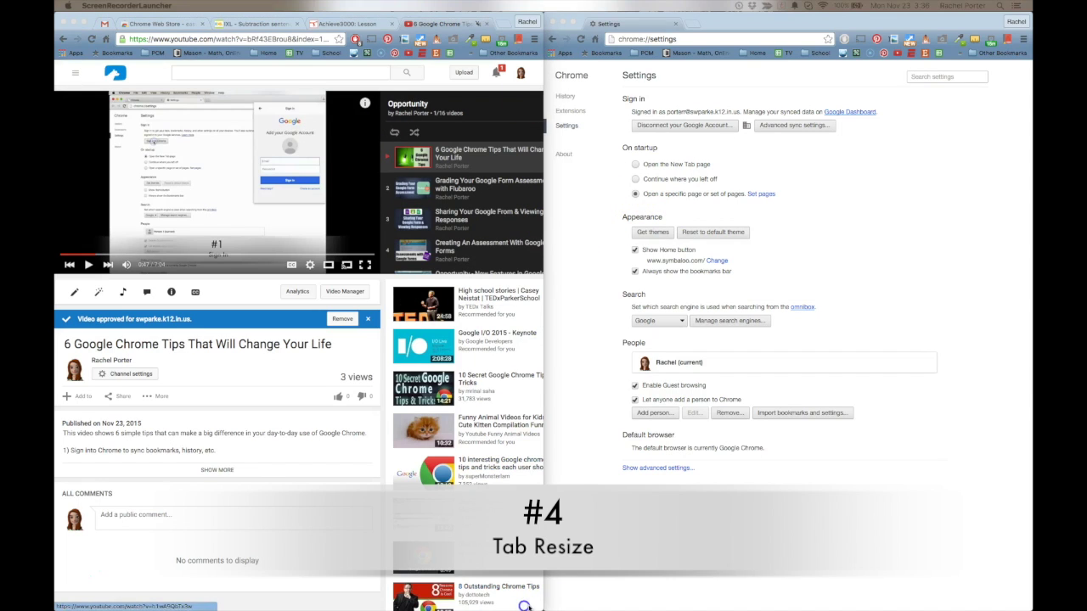
{"action": "left_click_drag", "start_coordinate": [544, 609], "coordinate": [537, 608]}
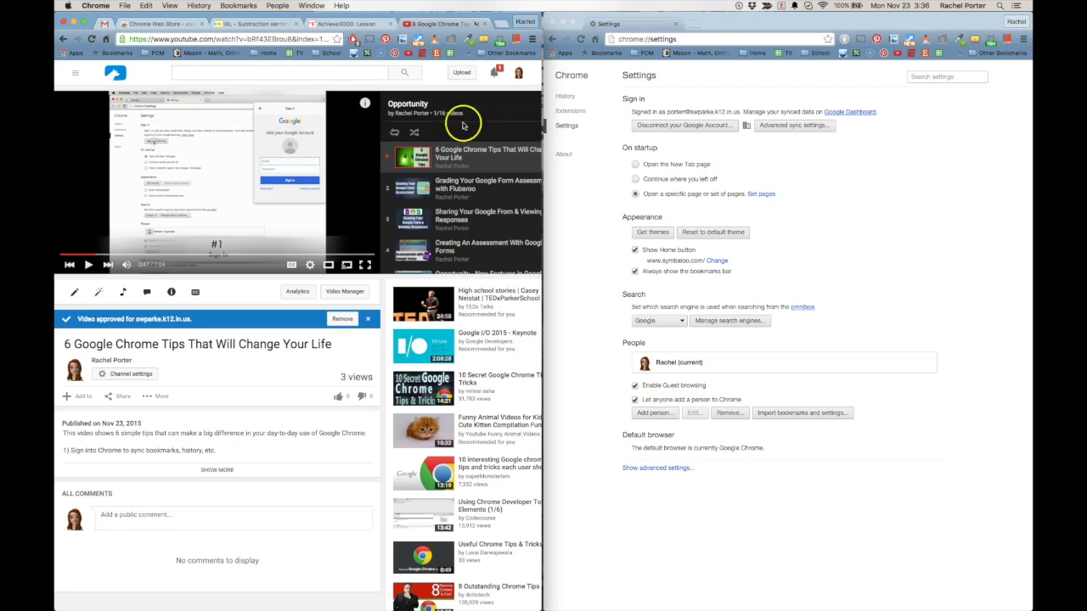
{"action": "left_click", "coordinate": [85, 23]}
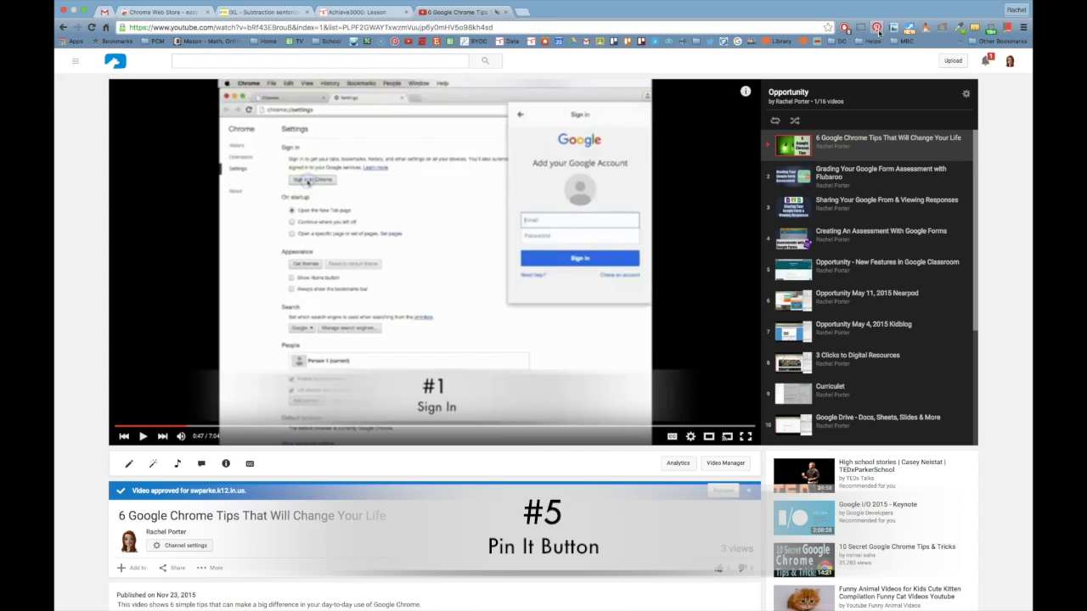
Search Google for "citing evidence" in a new tab
{"action": "left_click", "coordinate": [521, 12]}
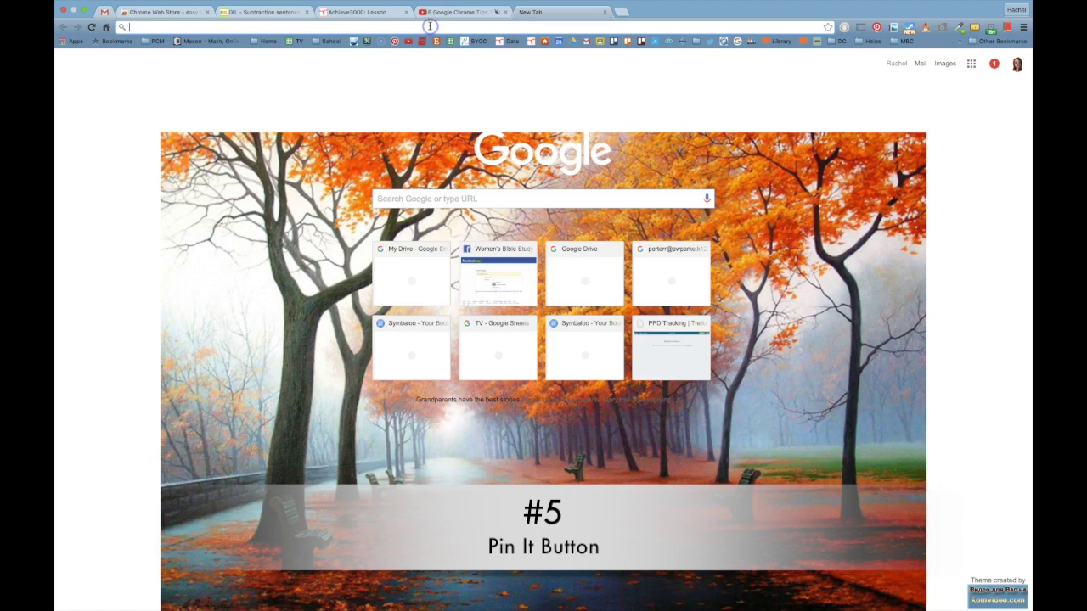
{"action": "type", "text": "sc"}
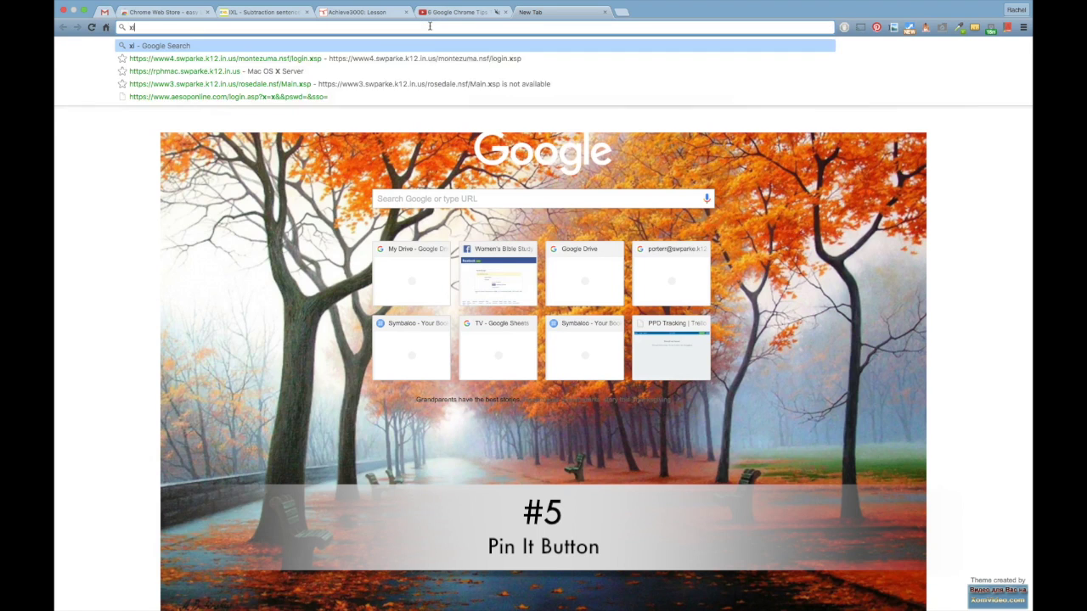
{"action": "key", "text": "BackSpace"}
{"action": "key", "text": "BackSpace"}
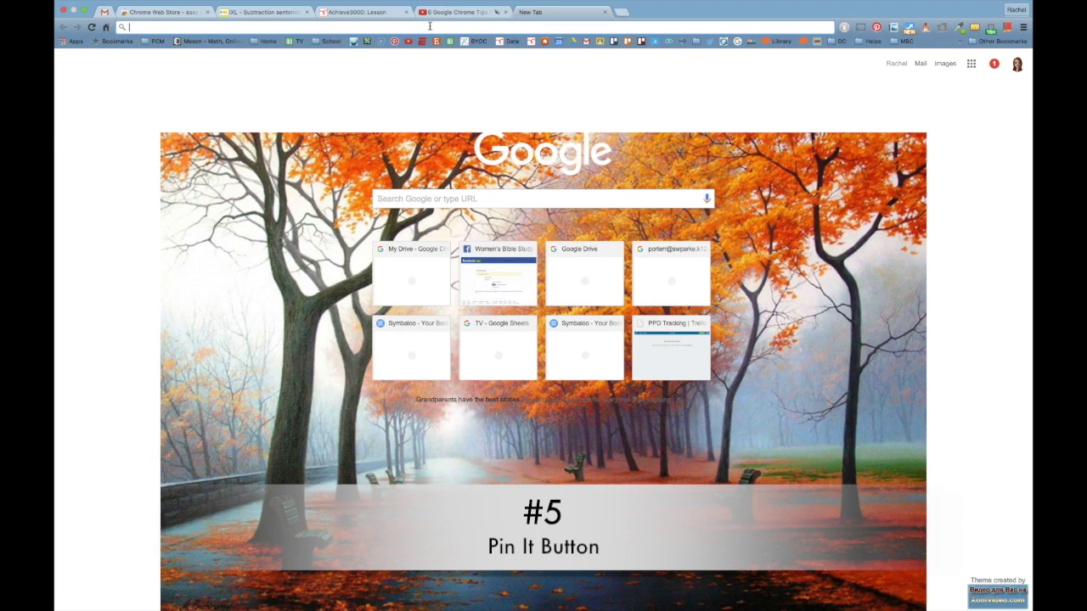
{"action": "type", "text": "citin"}
{"action": "key", "text": "Return"}
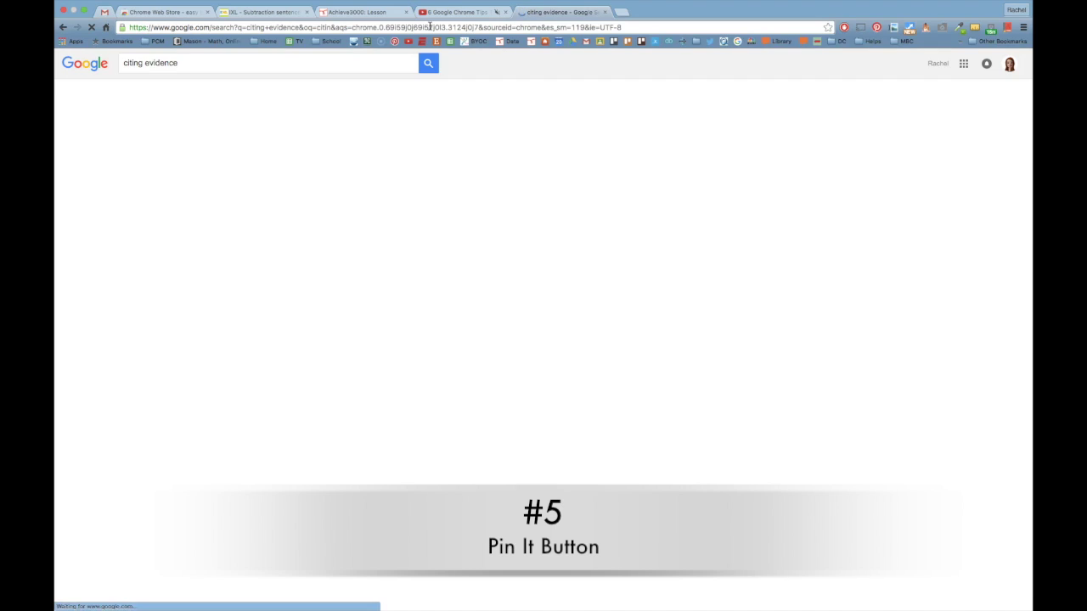
Open the Teaching Channel search result "Getting Ready to Write: Citing Textual Evidence"
{"action": "scroll", "coordinate": [331, 182], "scroll_direction": "down", "scroll_amount": 2}
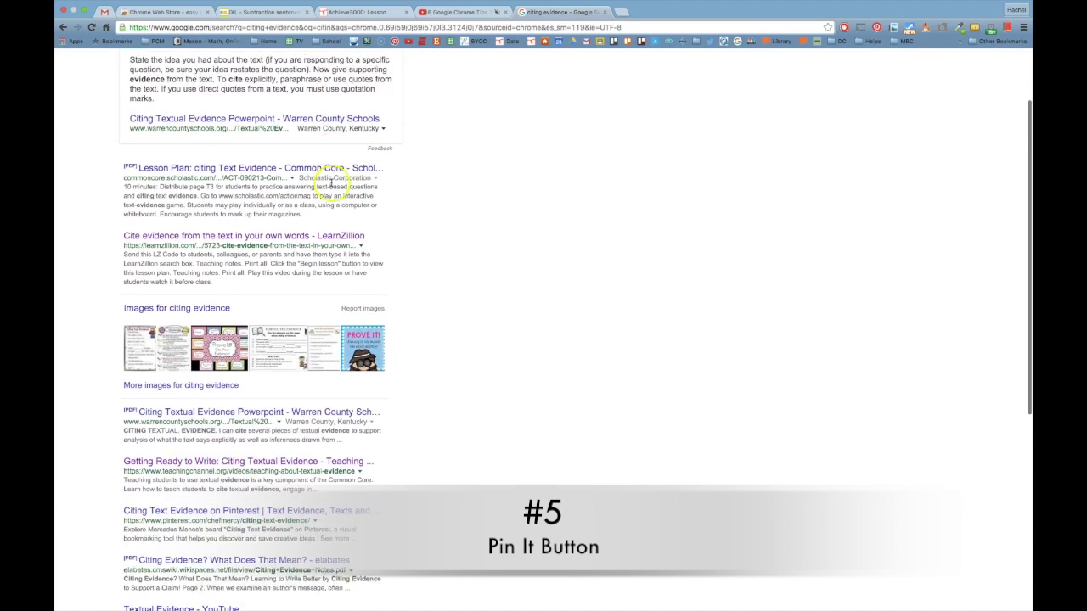
{"action": "scroll", "coordinate": [331, 183], "scroll_direction": "down", "scroll_amount": 5}
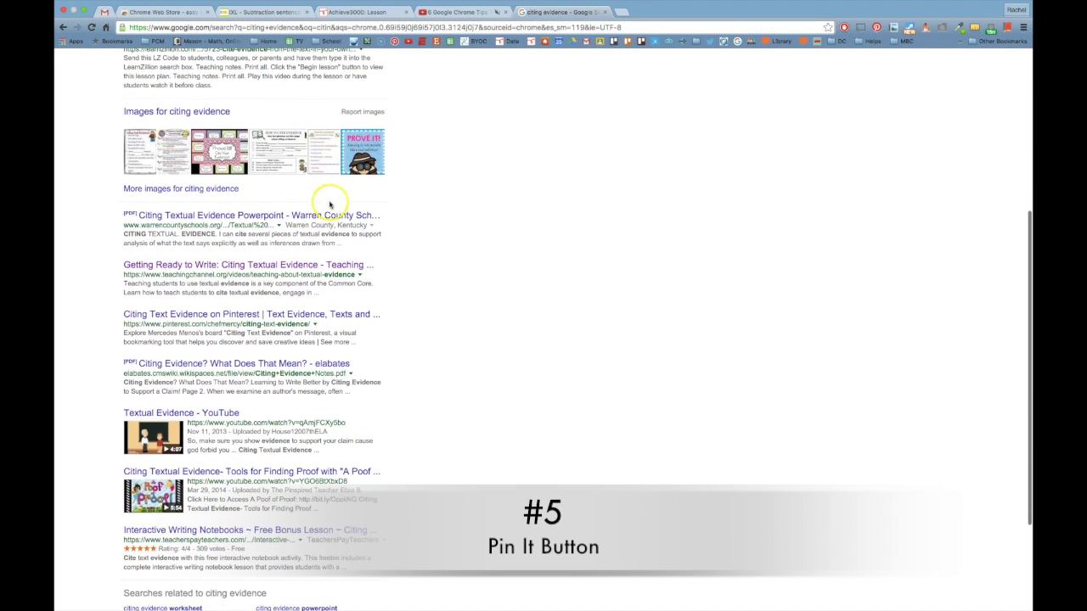
{"action": "left_click", "coordinate": [273, 265]}
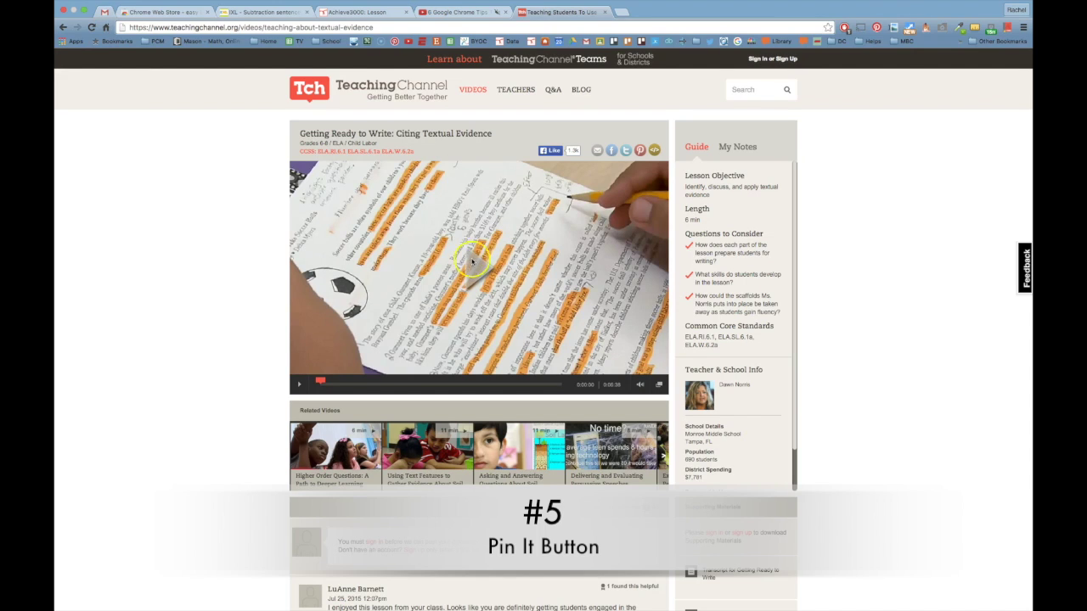
Pin the page's first image, the highlighted text, to the English/Language Arts Pinterest board and view the saved pin
{"action": "left_click", "coordinate": [876, 29]}
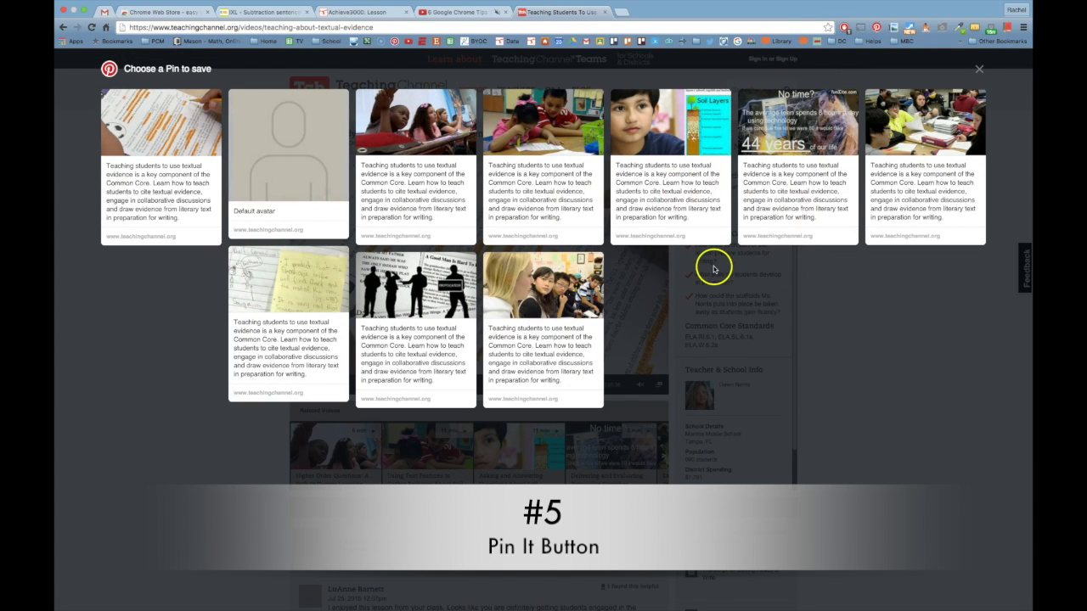
{"action": "mouse_move", "coordinate": [151, 180]}
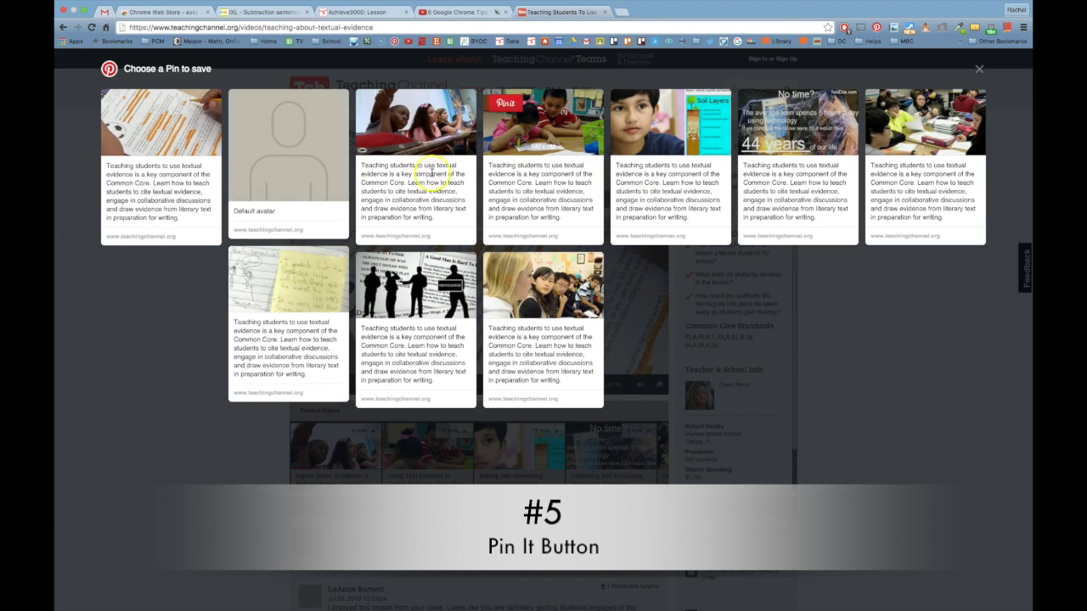
{"action": "mouse_move", "coordinate": [123, 105]}
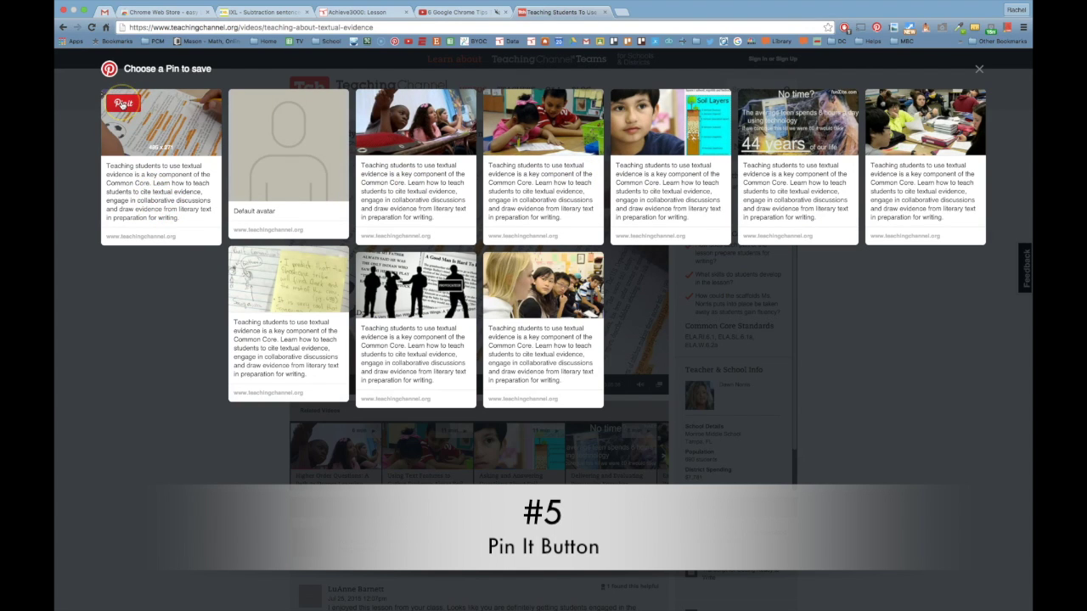
{"action": "left_click", "coordinate": [123, 103]}
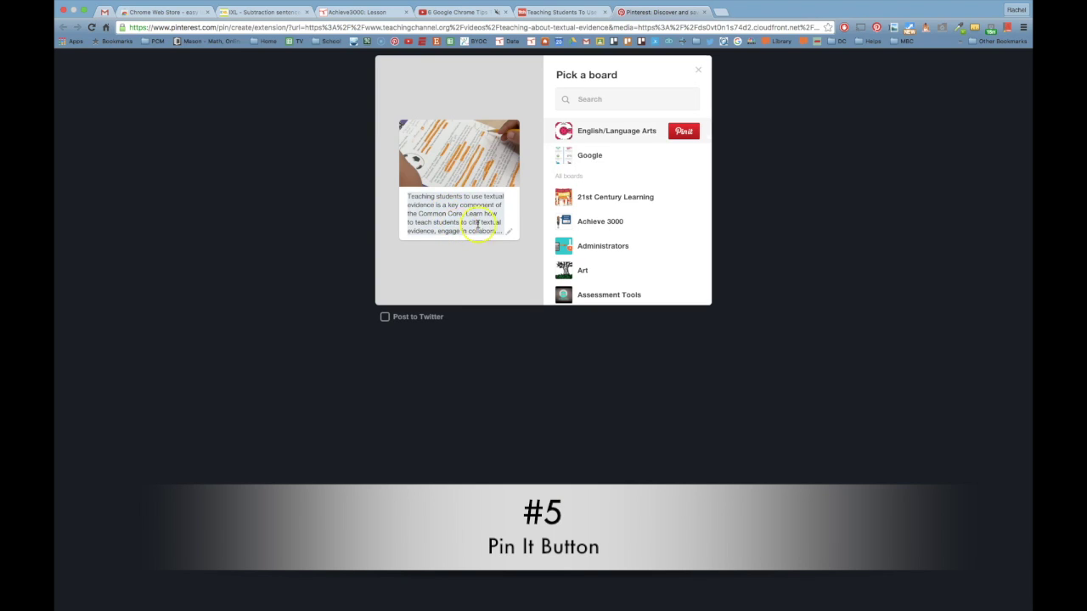
{"action": "left_click", "coordinate": [688, 134]}
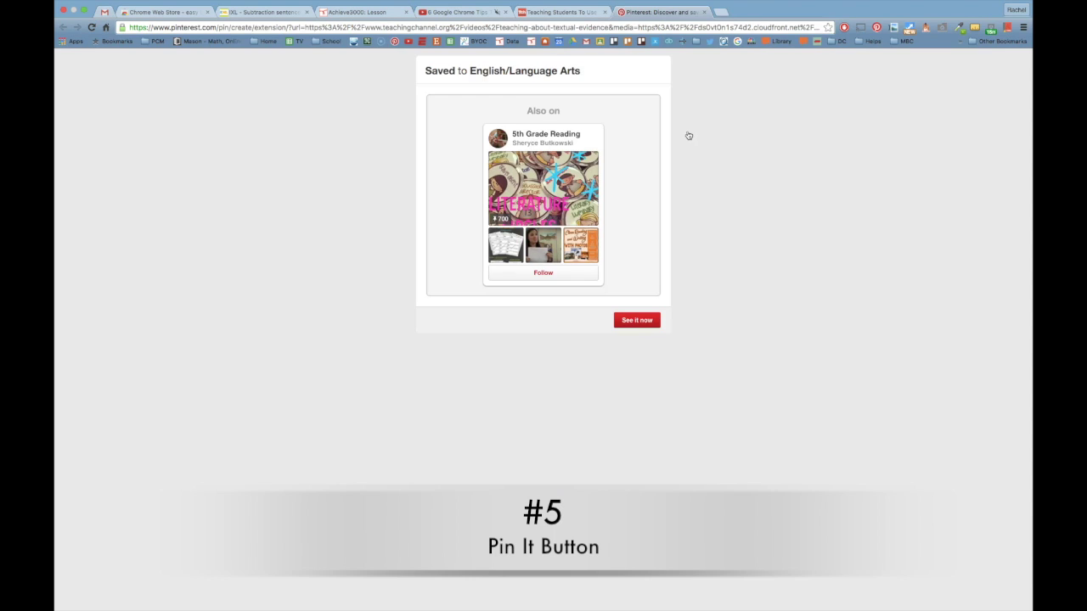
{"action": "left_click", "coordinate": [636, 320]}
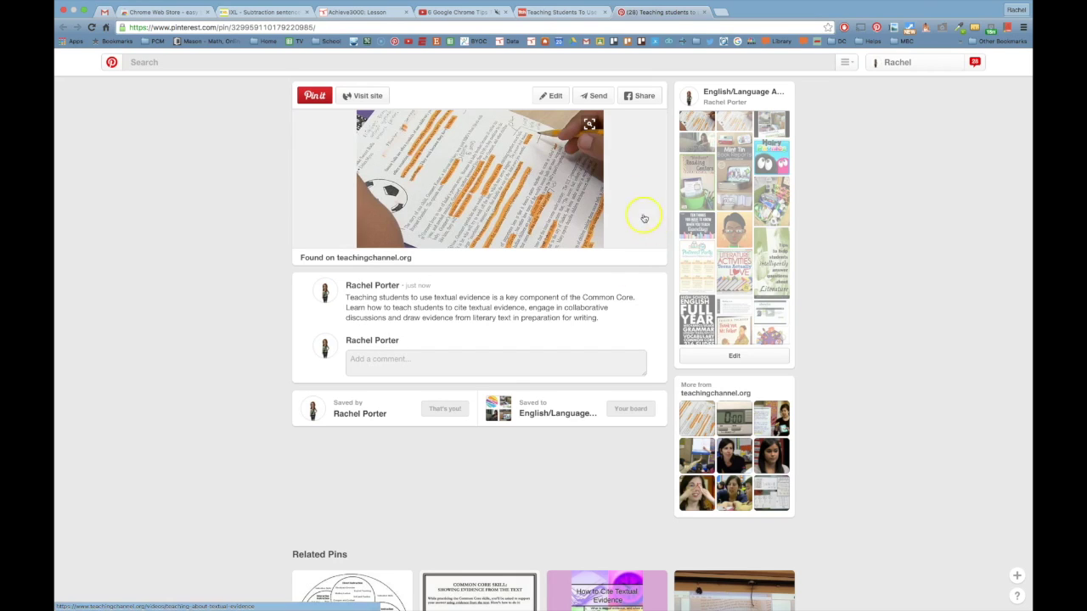
Open the Chrome Web Store from the browser's apps page and show the Education subcategories for apps
{"action": "left_click", "coordinate": [72, 42]}
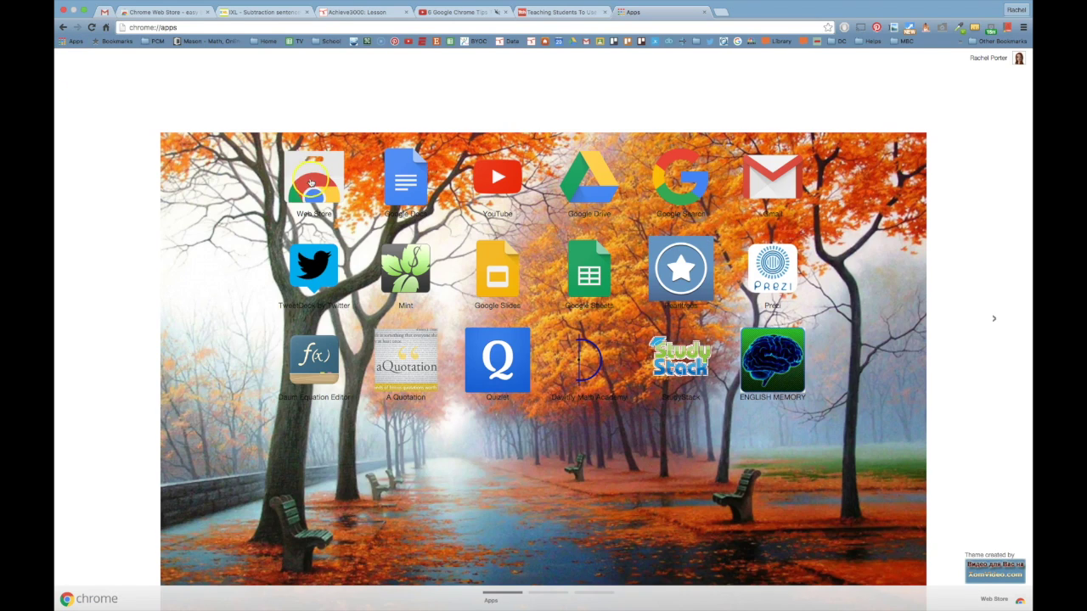
{"action": "left_click", "coordinate": [318, 187]}
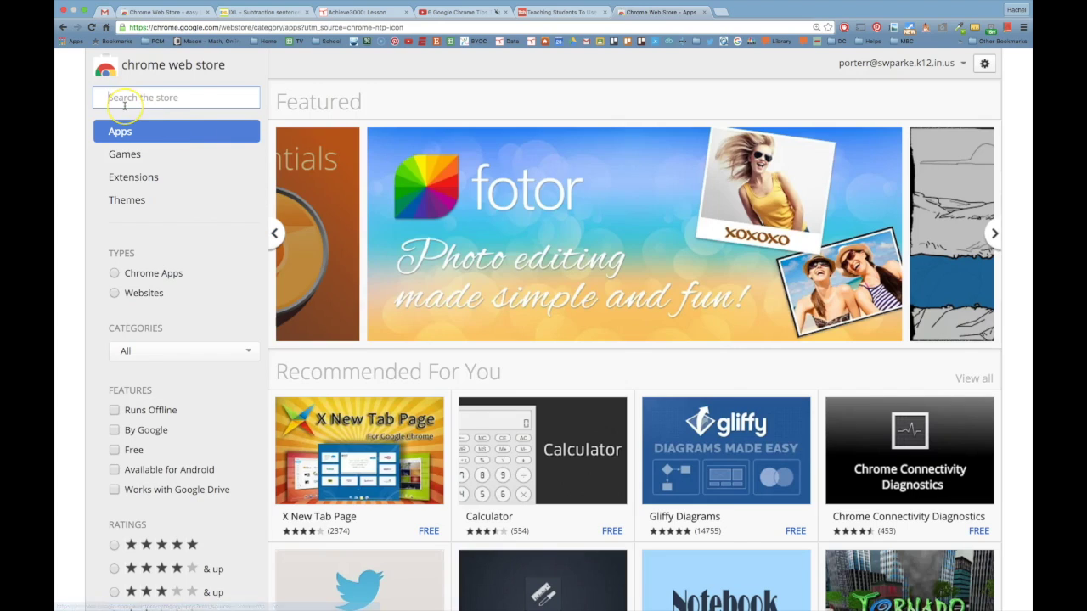
{"action": "left_click", "coordinate": [131, 150]}
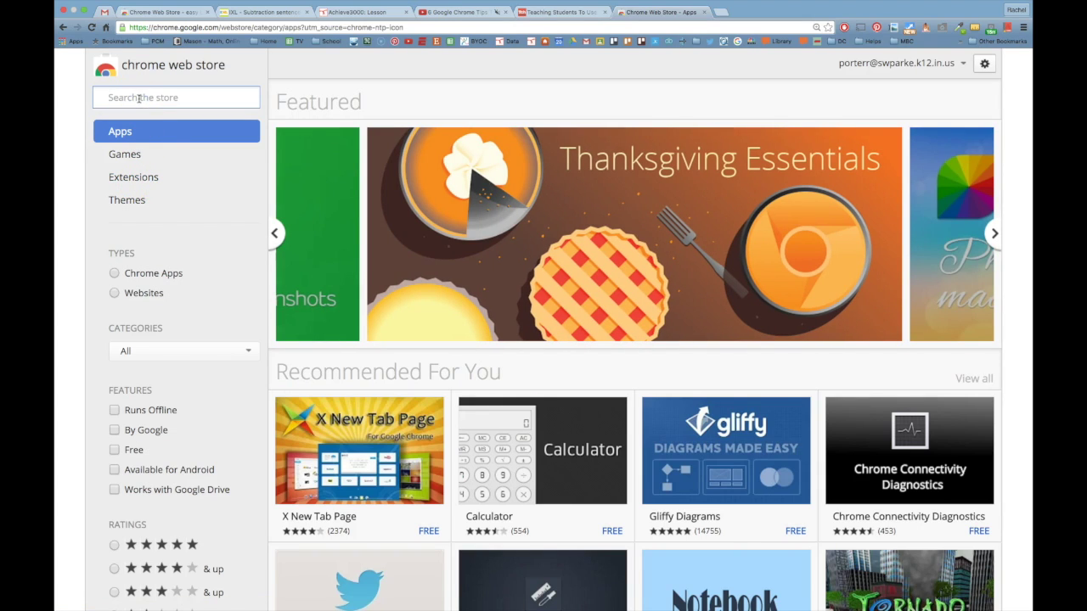
{"action": "left_click", "coordinate": [180, 350]}
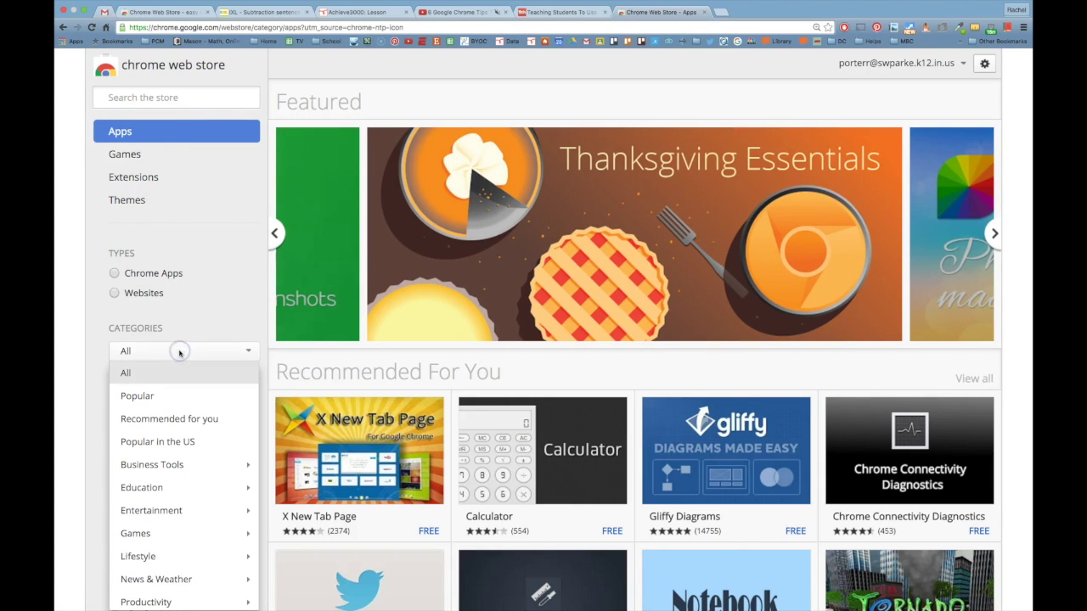
{"action": "mouse_move", "coordinate": [141, 493]}
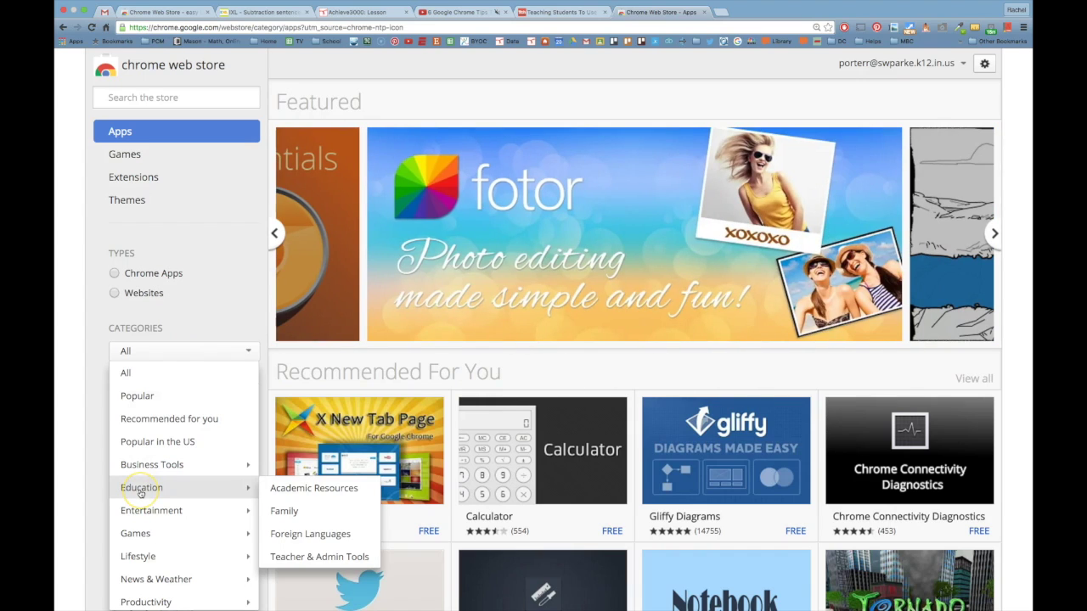
Search the Chrome Web Store for "easy bib" and locate the EasyBib Toolbar extension
{"action": "left_click", "coordinate": [176, 101]}
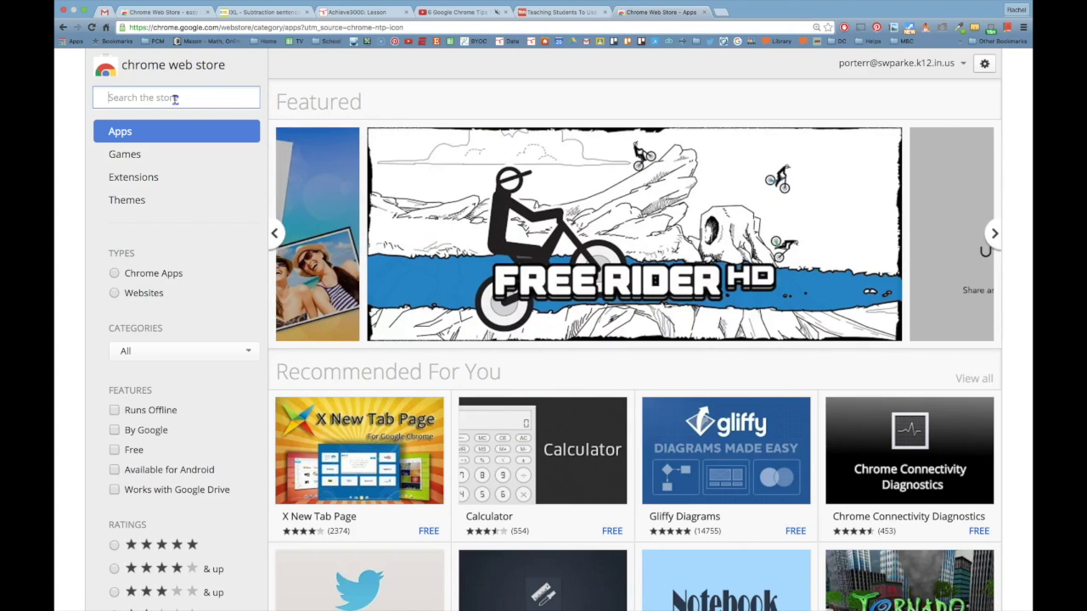
{"action": "type", "text": "easy bib"}
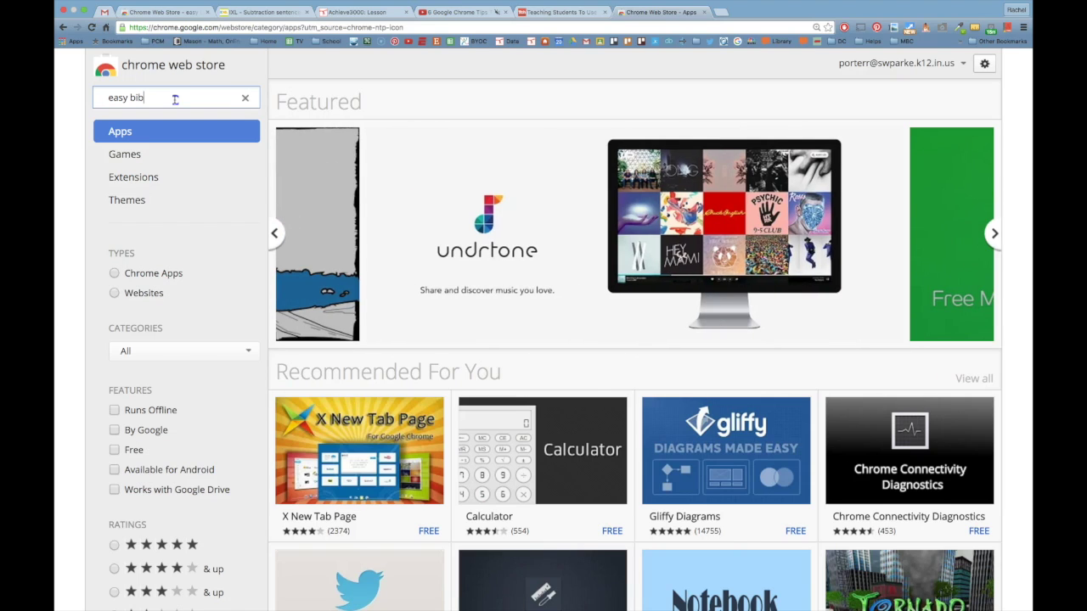
{"action": "key", "text": "Return"}
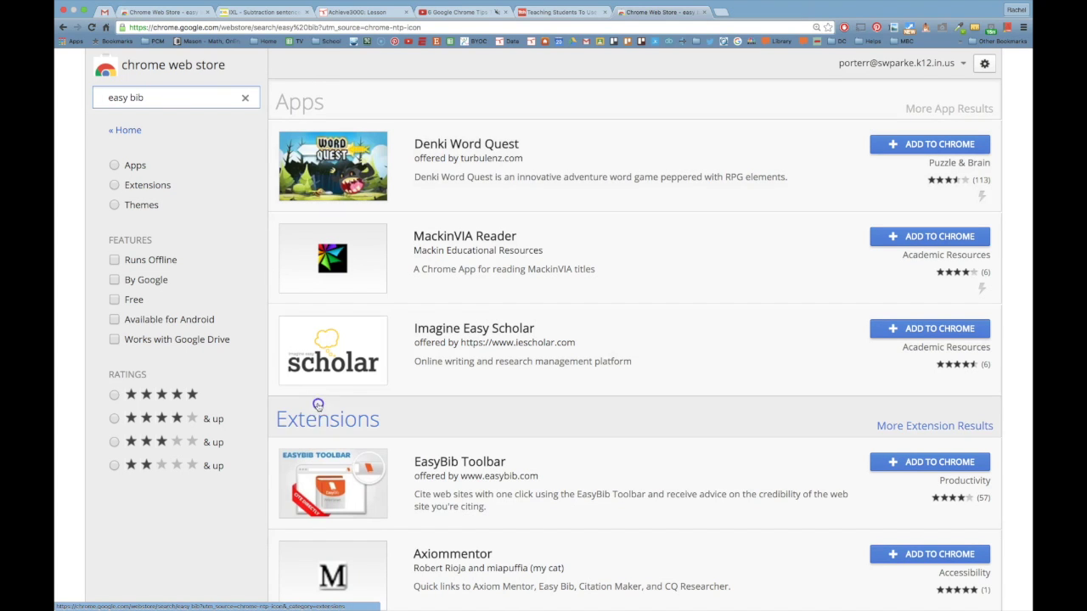
{"action": "scroll", "coordinate": [336, 436], "scroll_direction": "down", "scroll_amount": 5}
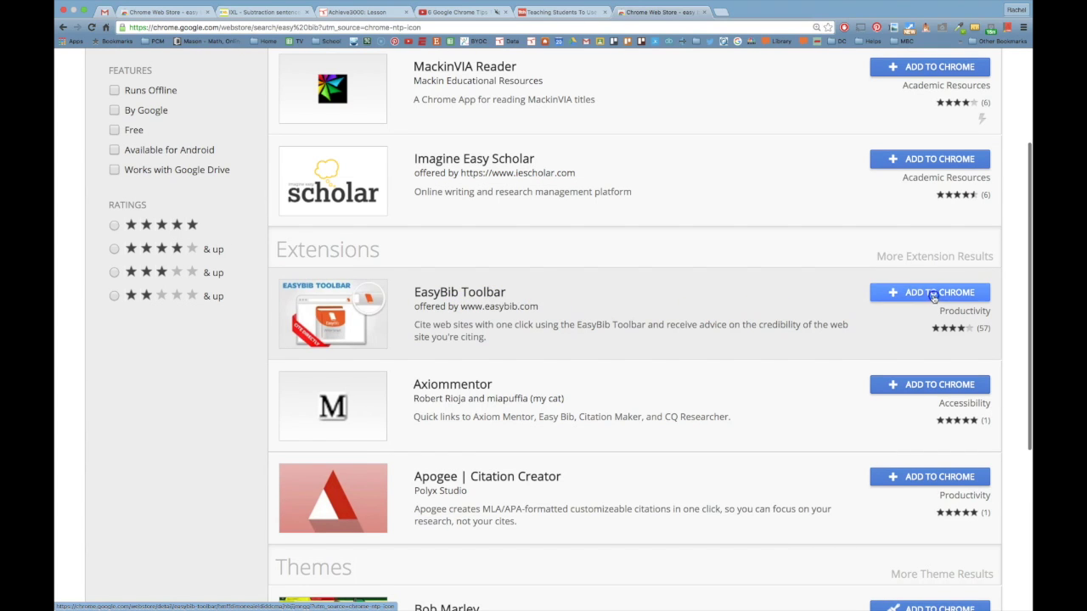
Open the EasyBib Toolbar details, add the extension to Chrome, and return to the store search results
{"action": "left_click", "coordinate": [558, 311]}
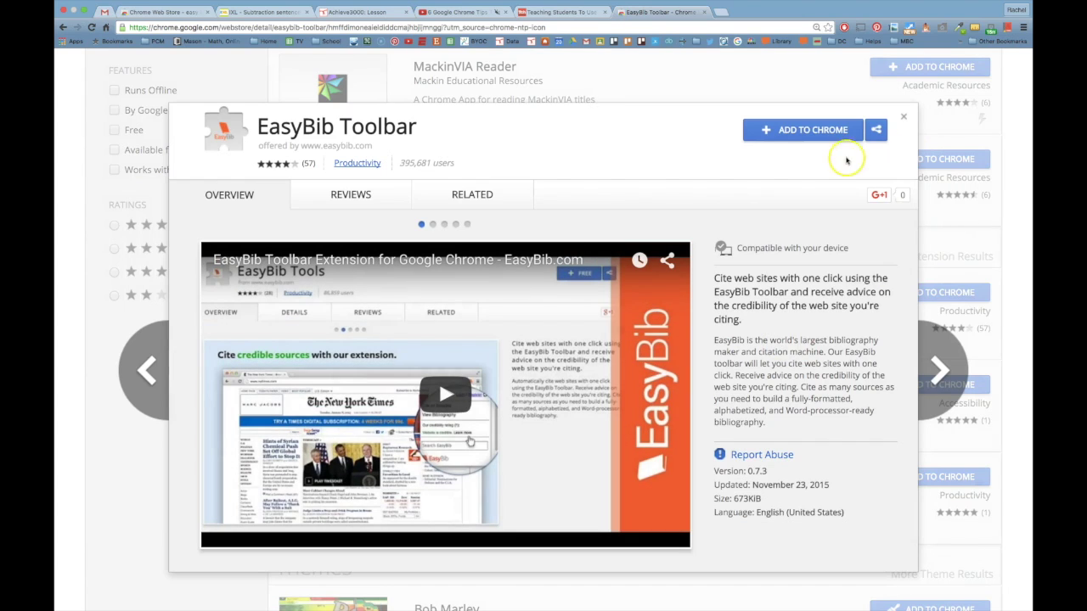
{"action": "left_click", "coordinate": [815, 132]}
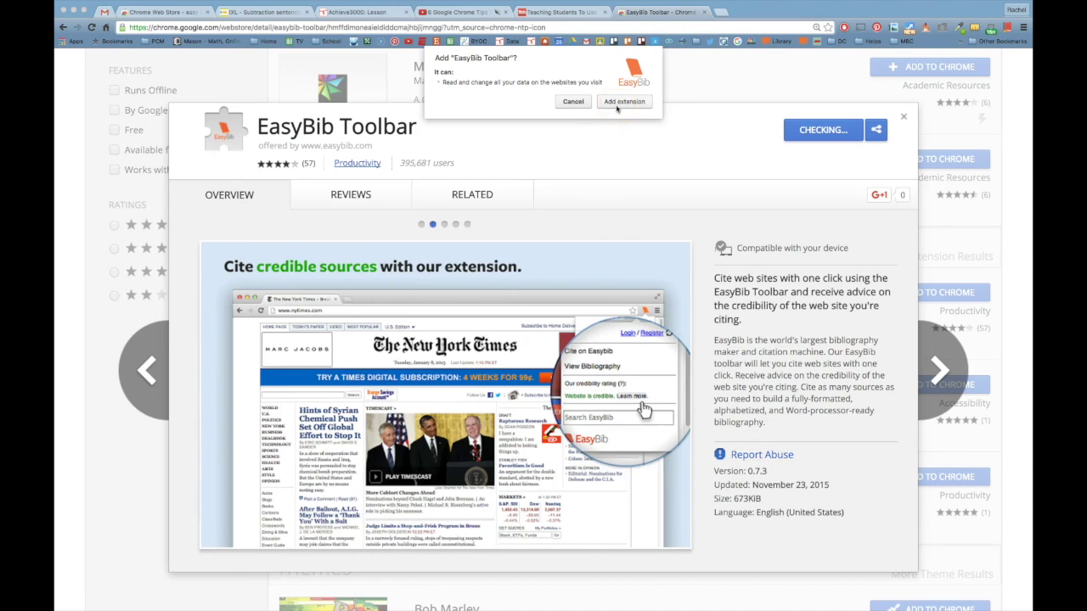
{"action": "left_click", "coordinate": [621, 102]}
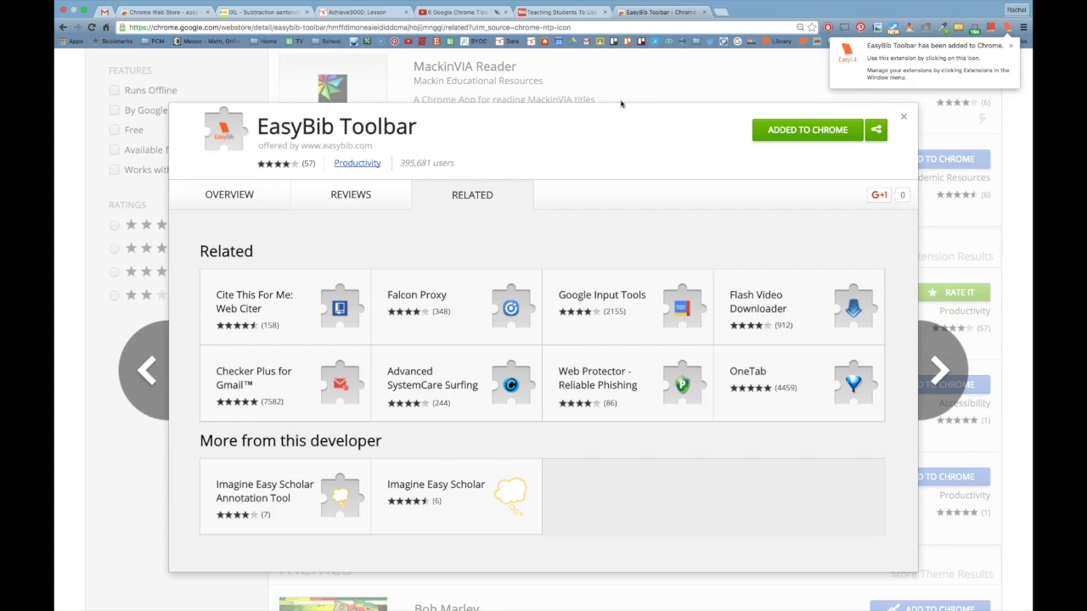
{"action": "left_click", "coordinate": [1011, 48]}
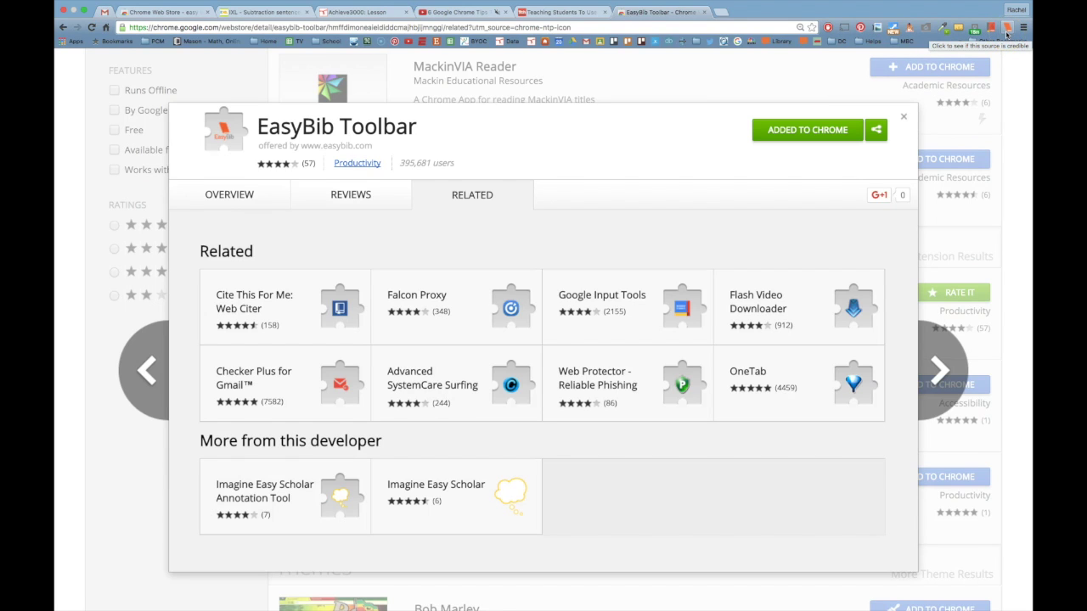
{"action": "left_click", "coordinate": [903, 116]}
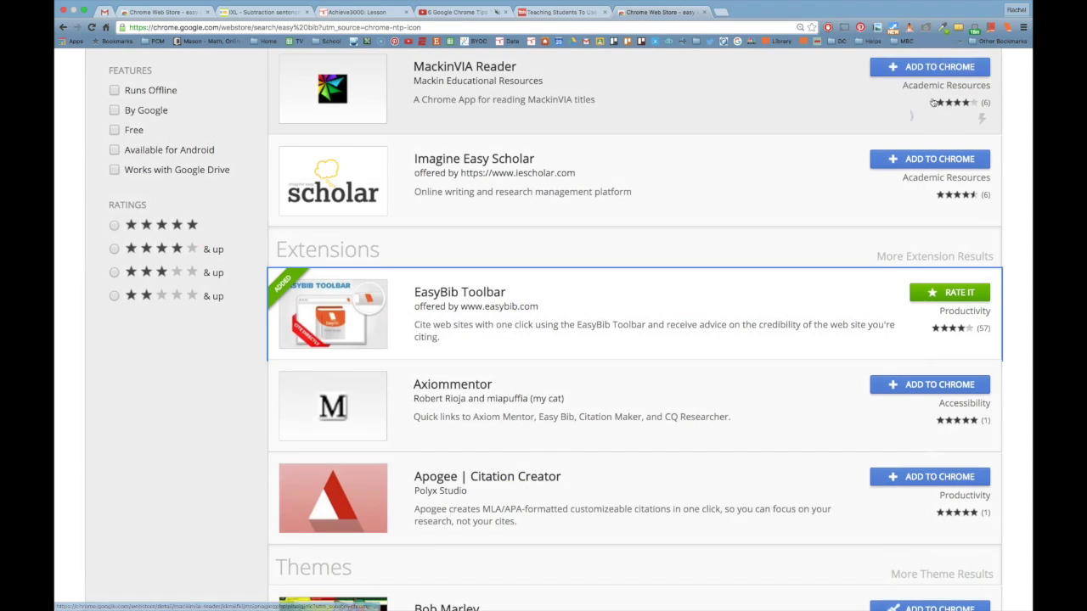
Open the Extensions page in Chrome's settings and look through the list of installed extensions
{"action": "left_click", "coordinate": [910, 31]}
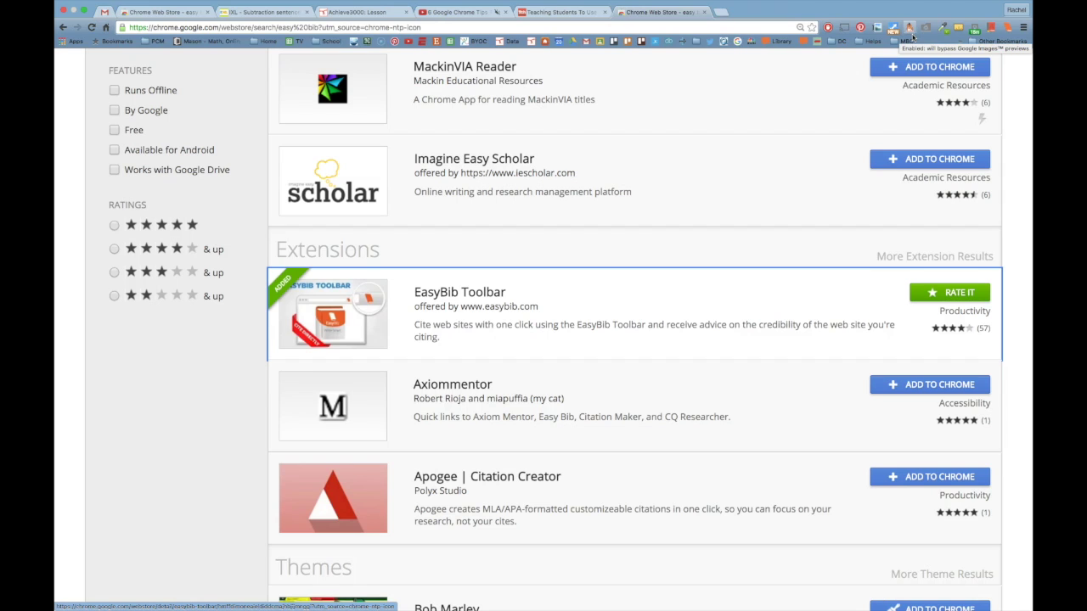
{"action": "left_click", "coordinate": [1023, 29]}
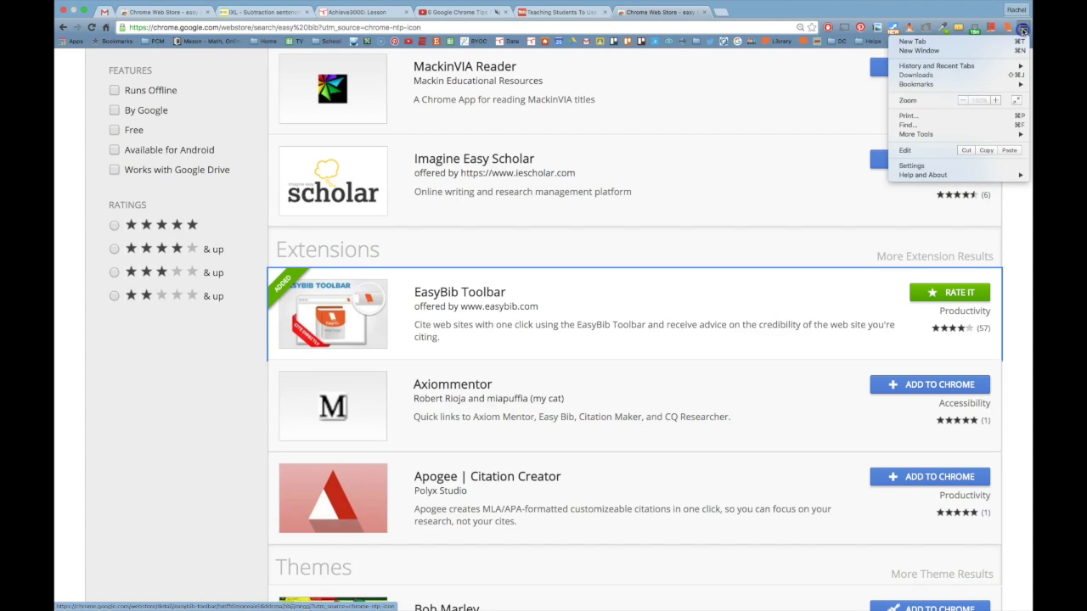
{"action": "left_click", "coordinate": [915, 166]}
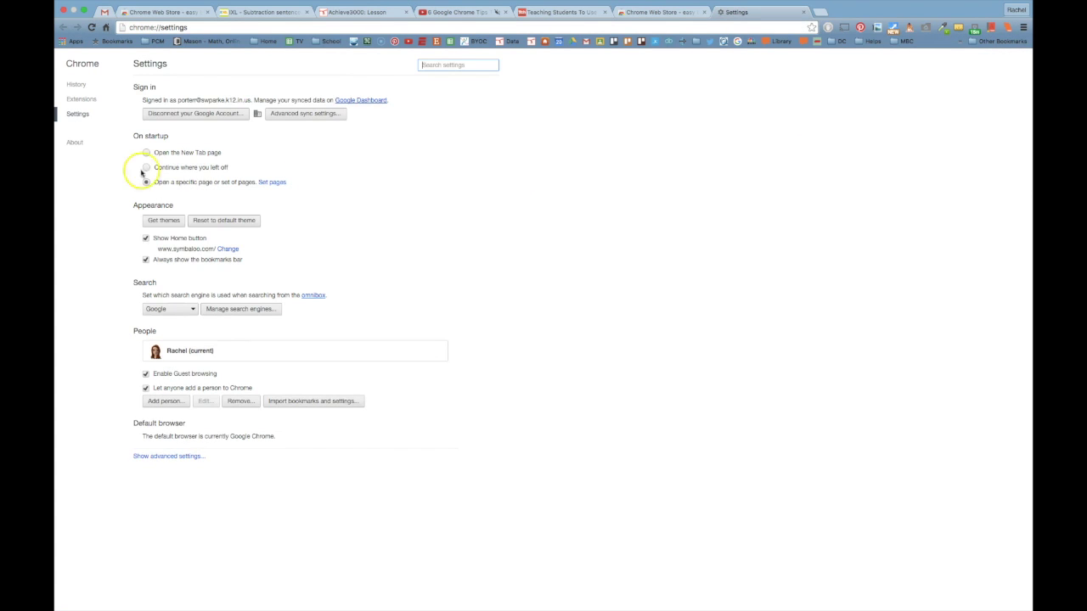
{"action": "left_click", "coordinate": [79, 101]}
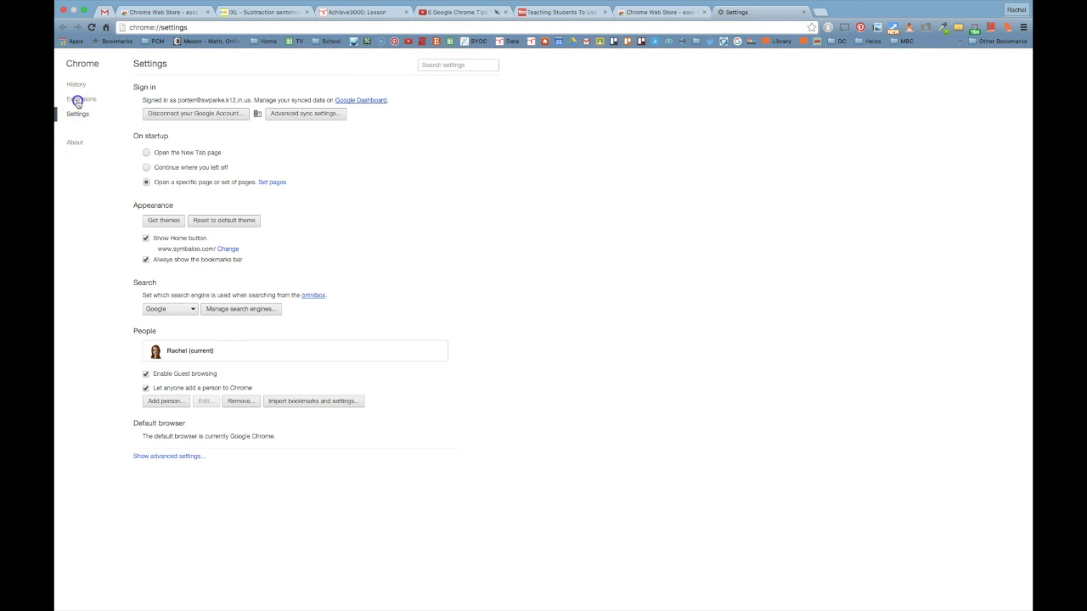
{"action": "scroll", "coordinate": [340, 144], "scroll_direction": "down", "scroll_amount": 10}
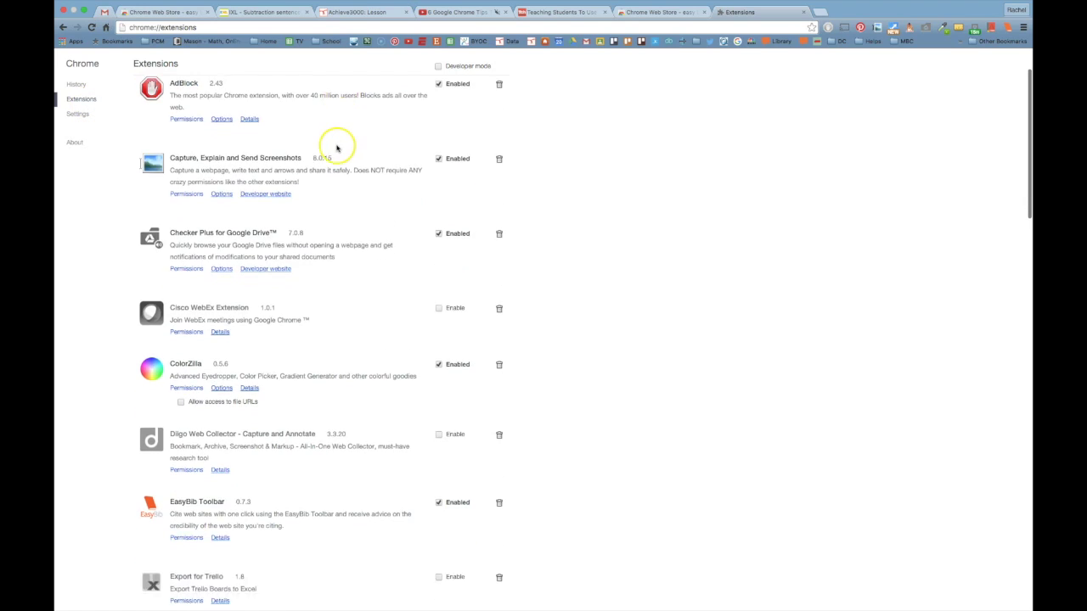
{"action": "scroll", "coordinate": [340, 149], "scroll_direction": "down", "scroll_amount": 6}
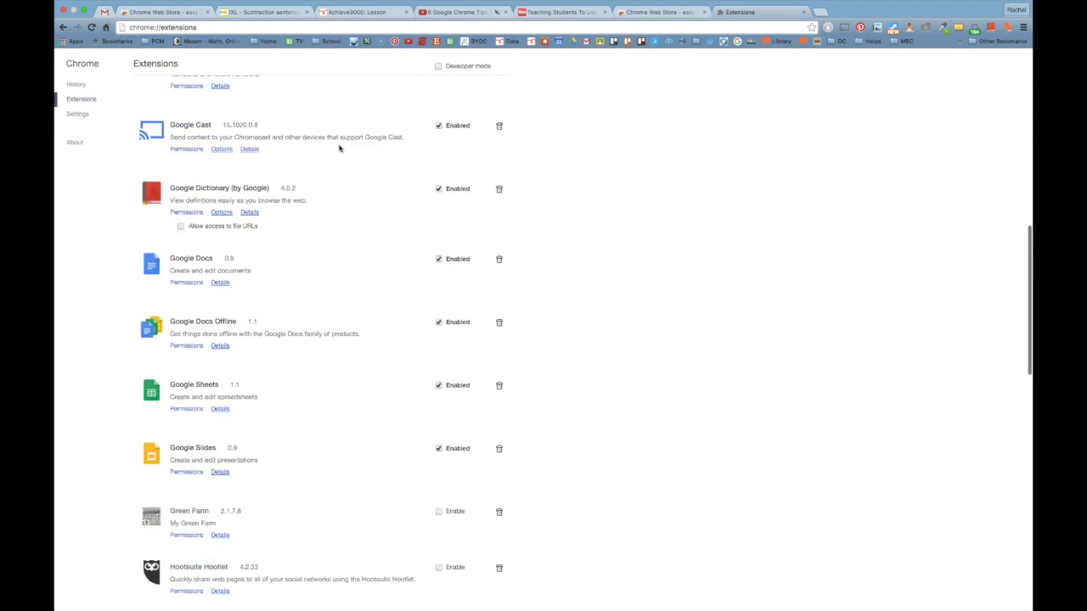
{"action": "scroll", "coordinate": [340, 146], "scroll_direction": "up", "scroll_amount": 9}
{"action": "scroll", "coordinate": [341, 149], "scroll_direction": "up", "scroll_amount": 5}
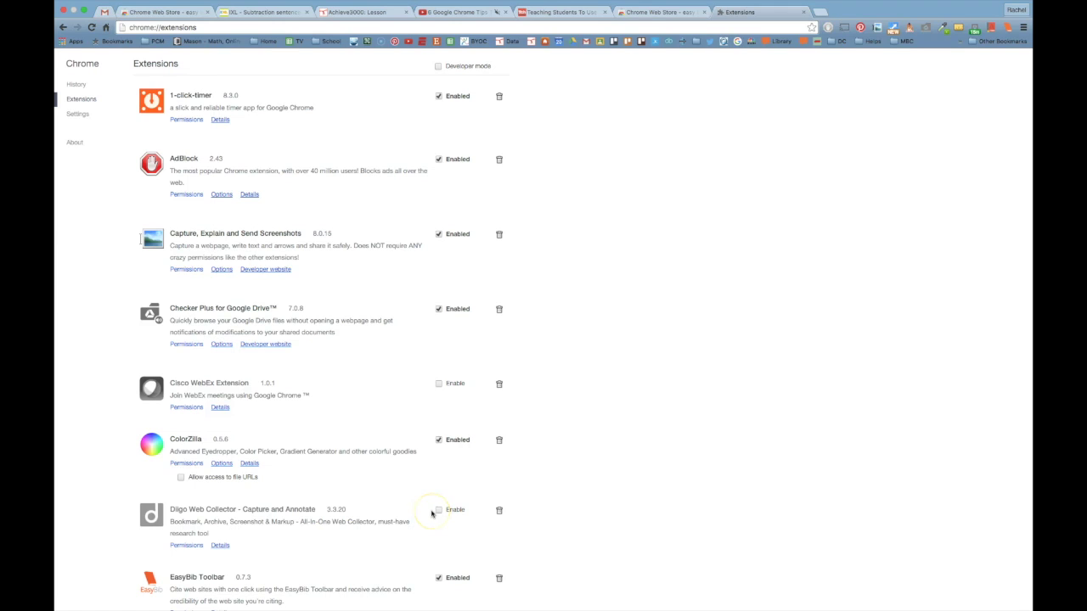
Disable the EasyBib Toolbar extension in the list of installed extensions
{"action": "left_click", "coordinate": [454, 510]}
{"action": "left_click", "coordinate": [447, 509]}
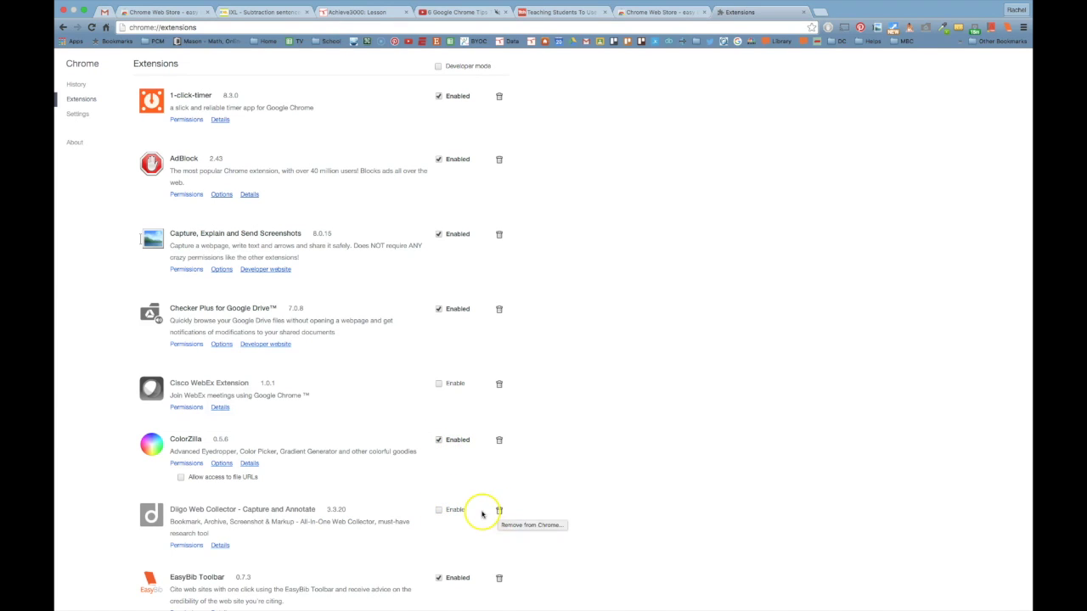
{"action": "scroll", "coordinate": [445, 496], "scroll_direction": "down", "scroll_amount": 1}
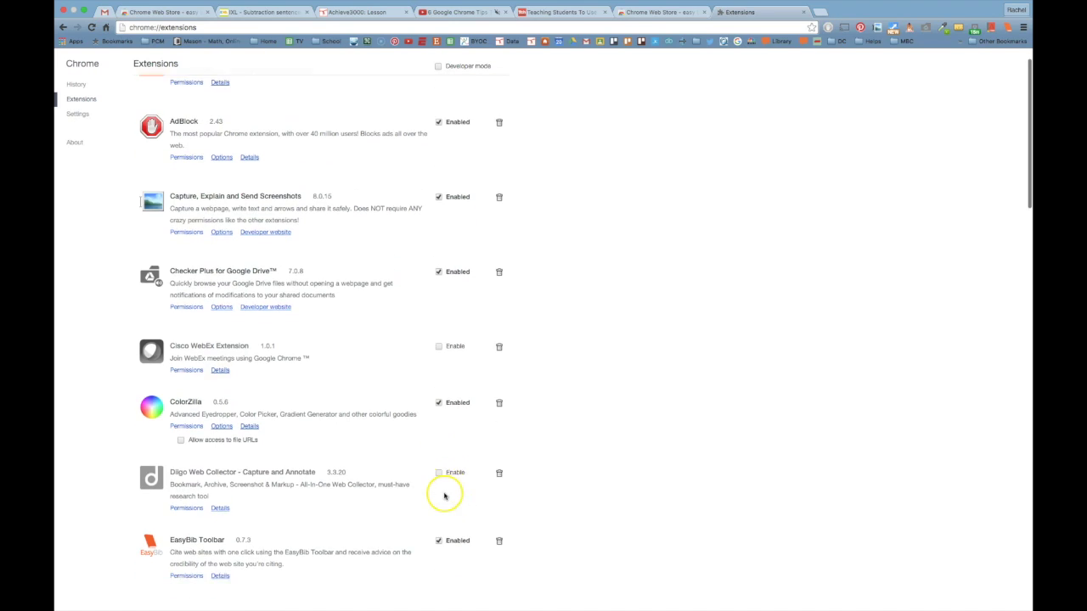
{"action": "left_click", "coordinate": [439, 529]}
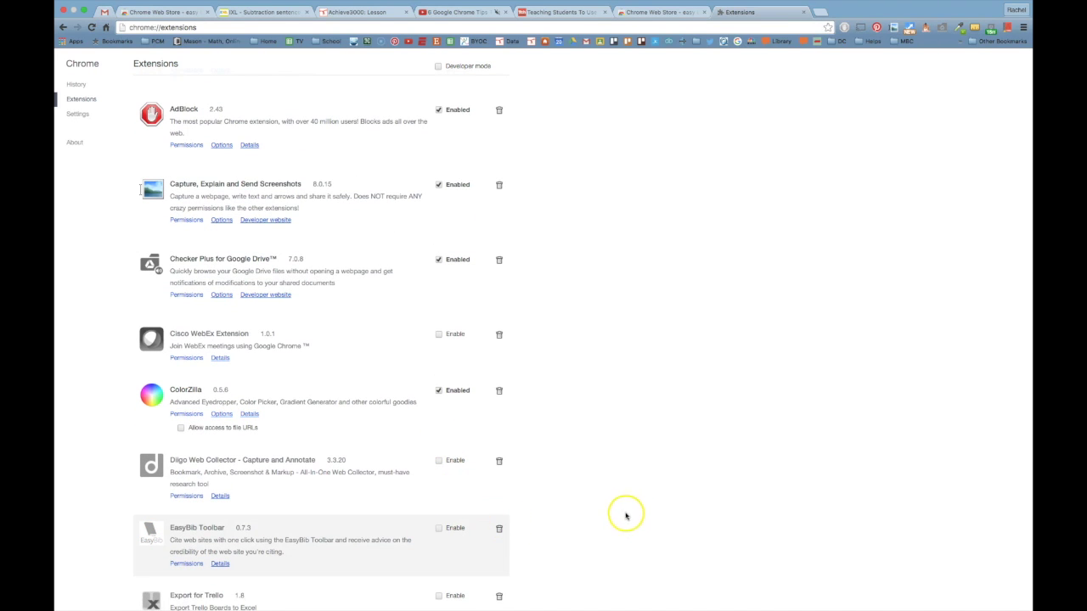
Remove the EasyBib Toolbar extension from Chrome and confirm the removal
{"action": "scroll", "coordinate": [612, 552], "scroll_direction": "down", "scroll_amount": 3}
{"action": "left_click", "coordinate": [499, 396]}
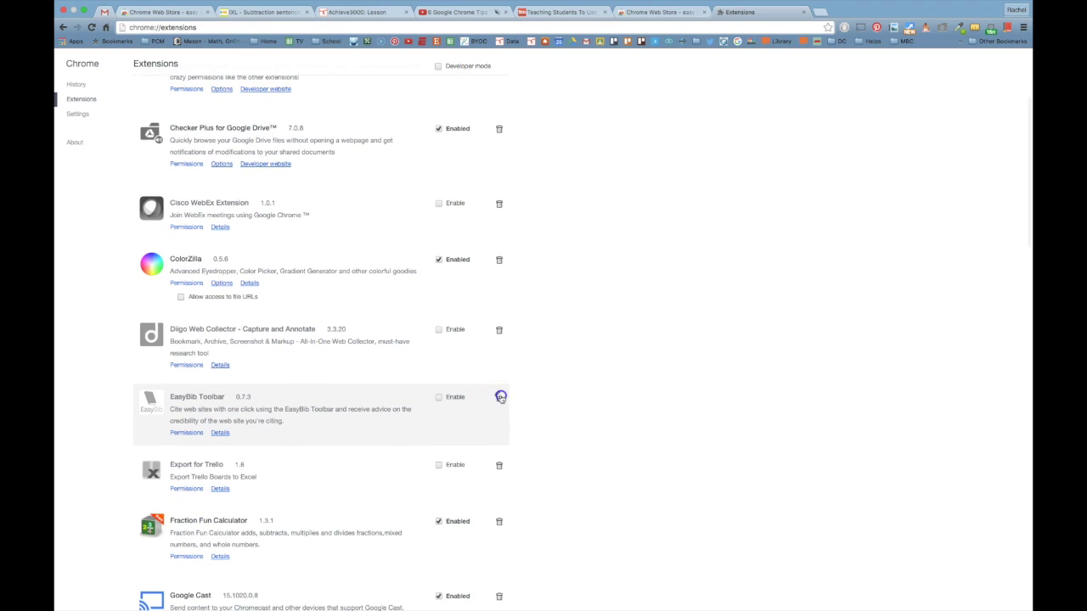
{"action": "left_click", "coordinate": [618, 196]}
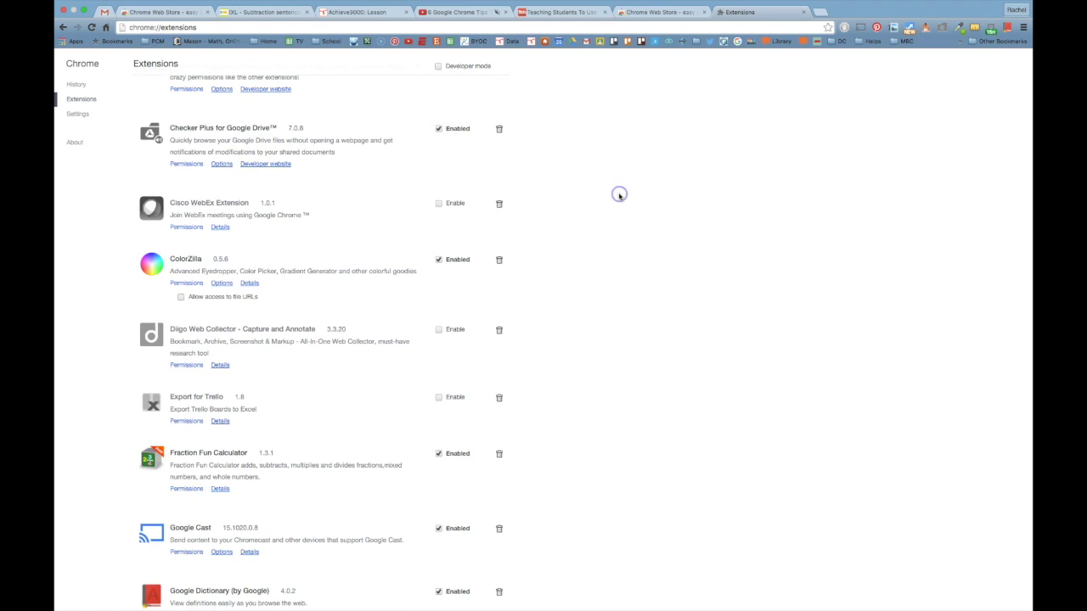
{"action": "scroll", "coordinate": [609, 220], "scroll_direction": "up", "scroll_amount": 4}
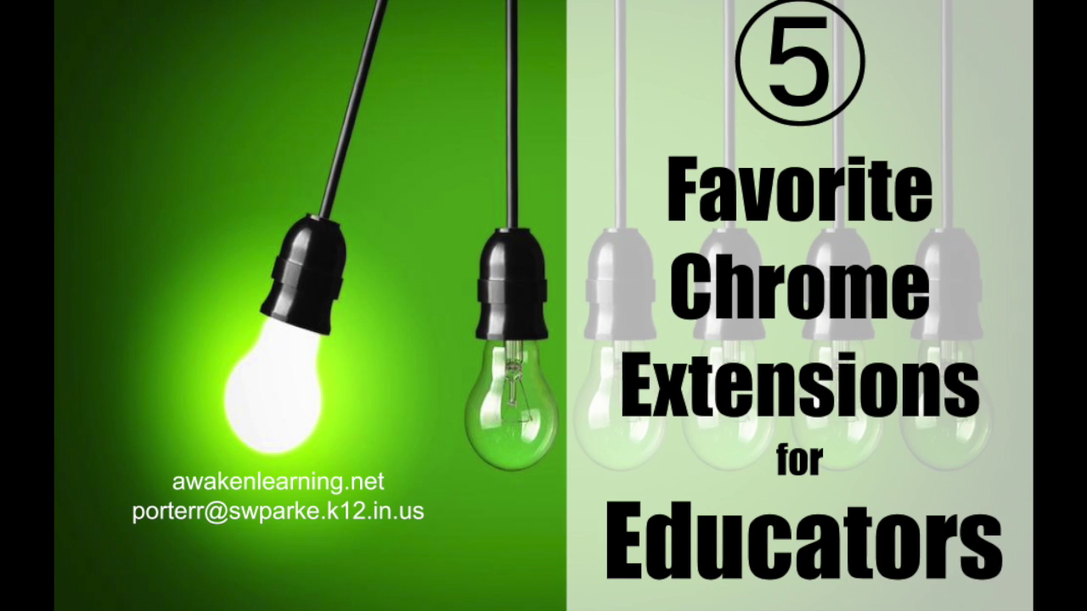